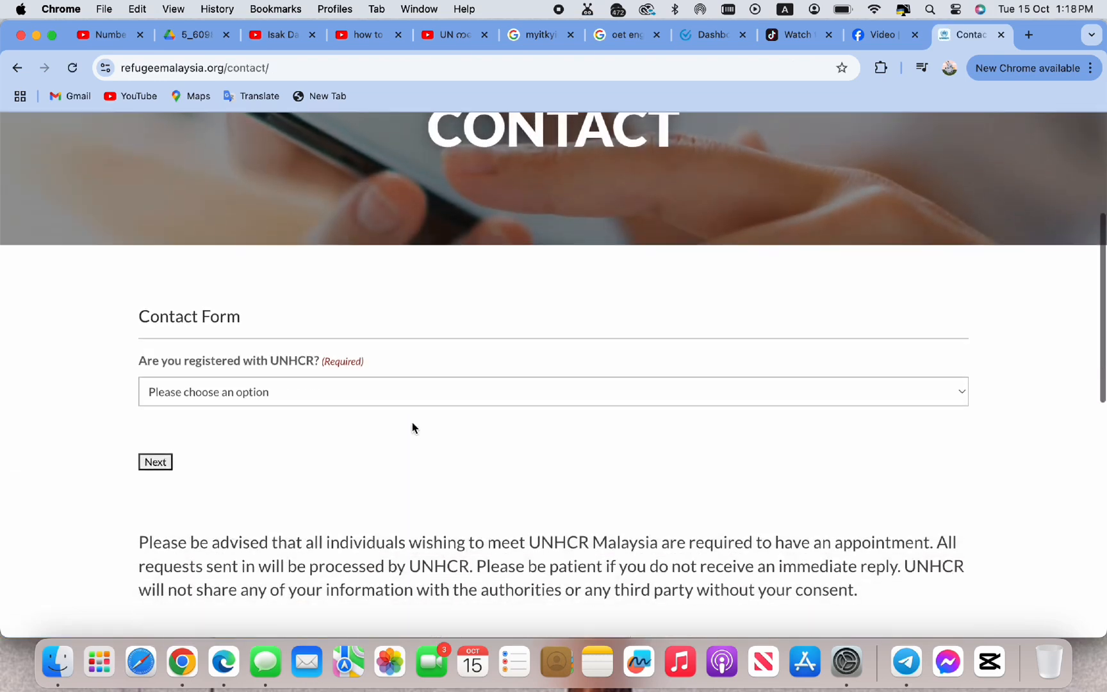
Answer 'No, I am not registered' and 'Request for new registration', then proceed to the request form
{"action": "left_click", "coordinate": [428, 391]}
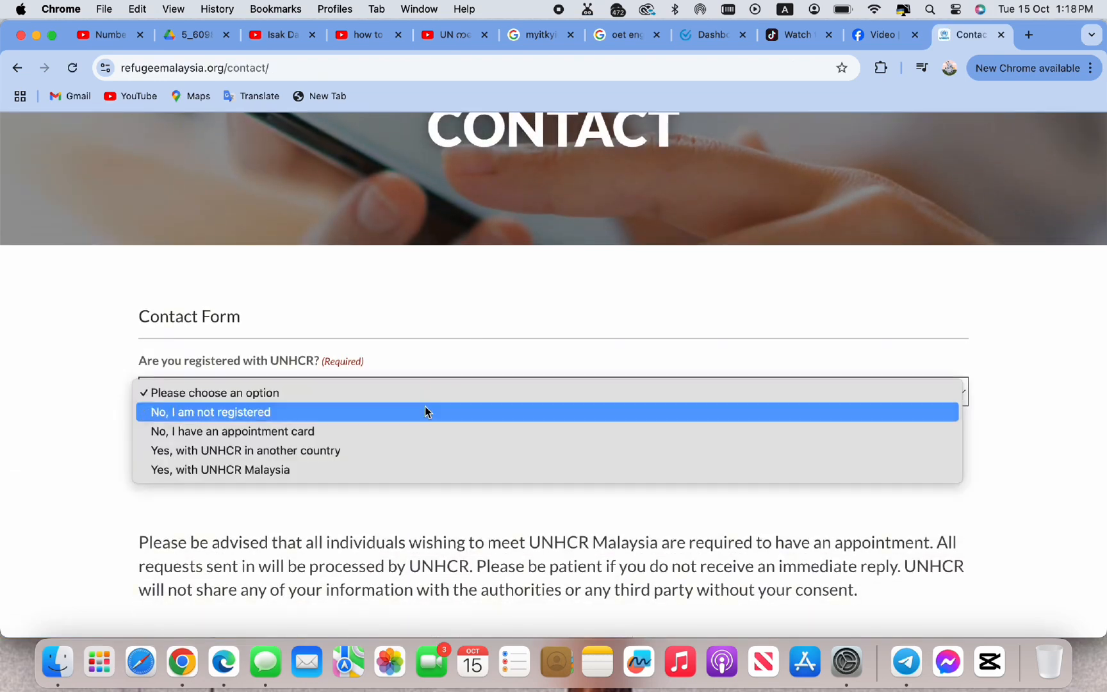
{"action": "left_click", "coordinate": [426, 411]}
{"action": "scroll", "coordinate": [414, 438], "scroll_direction": "down", "scroll_amount": 1}
{"action": "left_click", "coordinate": [416, 425]}
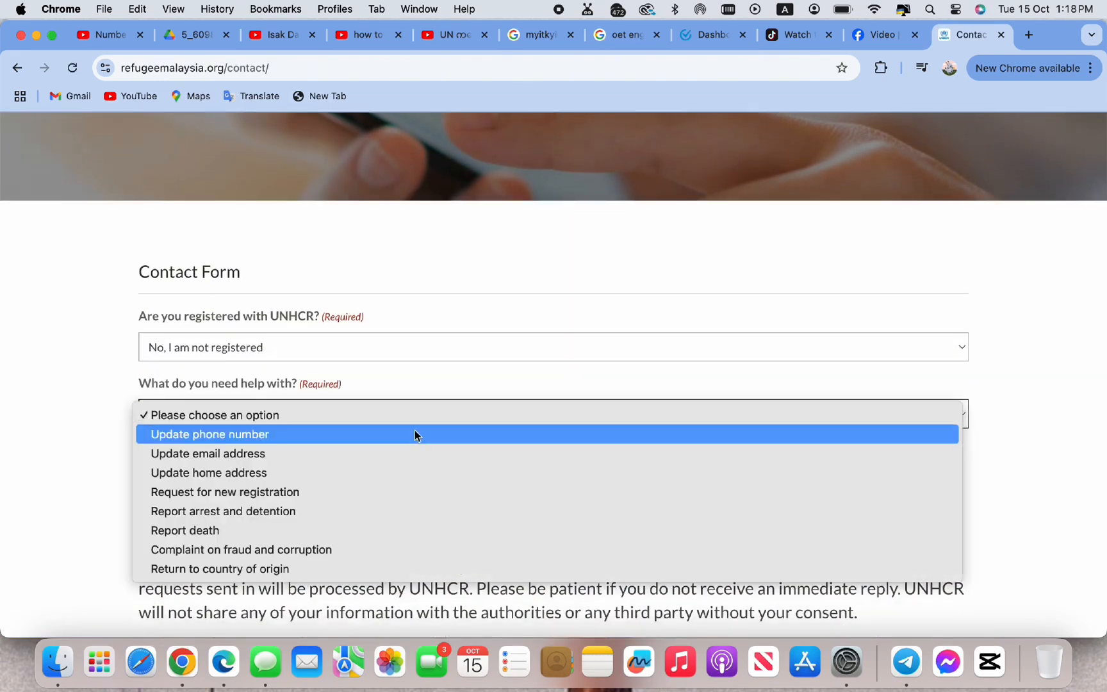
{"action": "left_click", "coordinate": [408, 493]}
{"action": "scroll", "coordinate": [408, 499], "scroll_direction": "down", "scroll_amount": 1}
{"action": "left_click", "coordinate": [156, 442]}
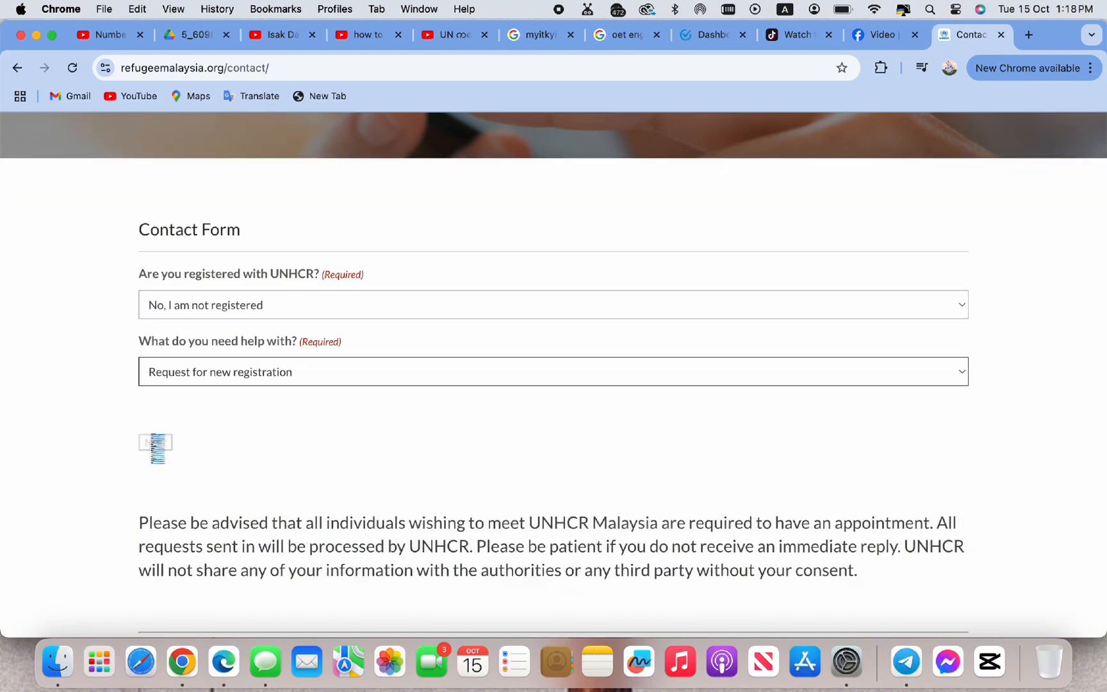
{"action": "left_click", "coordinate": [157, 443]}
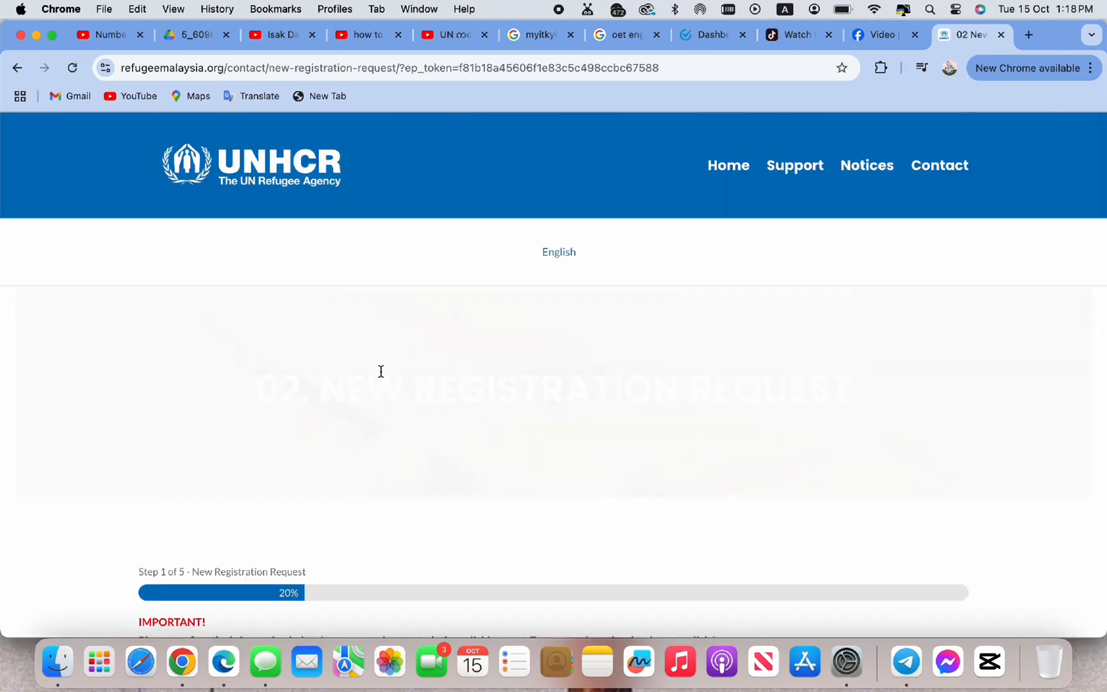
Confirm the Step 1 summary and advance to Personal Details
{"action": "scroll", "coordinate": [377, 368], "scroll_direction": "down", "scroll_amount": 5}
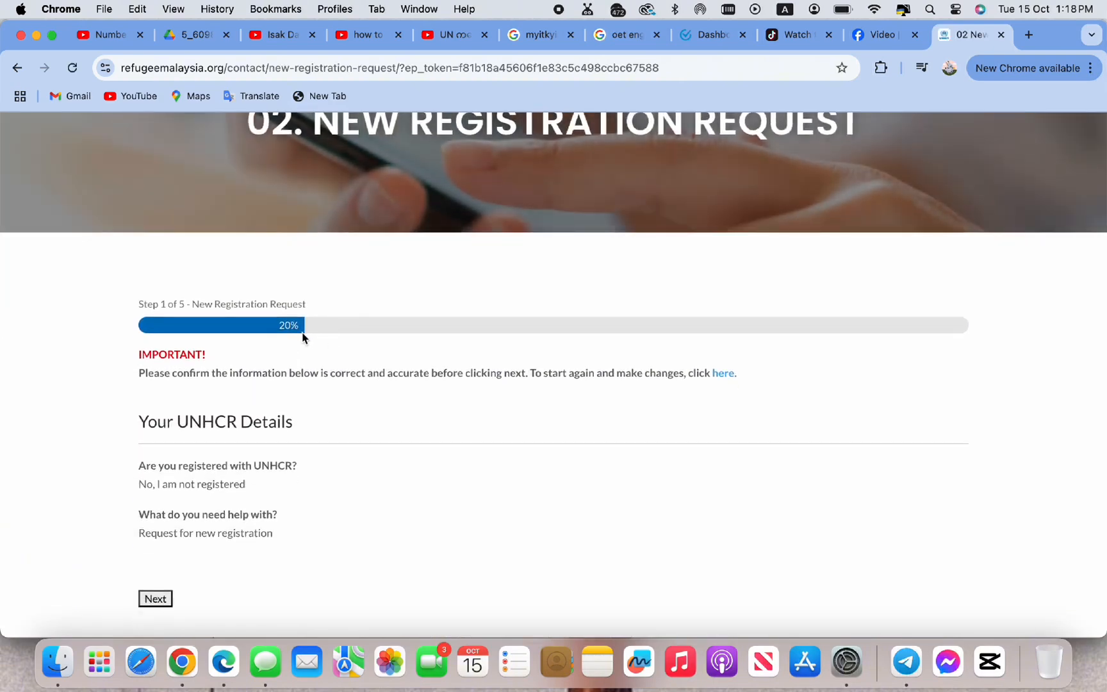
{"action": "scroll", "coordinate": [302, 333], "scroll_direction": "down", "scroll_amount": 5}
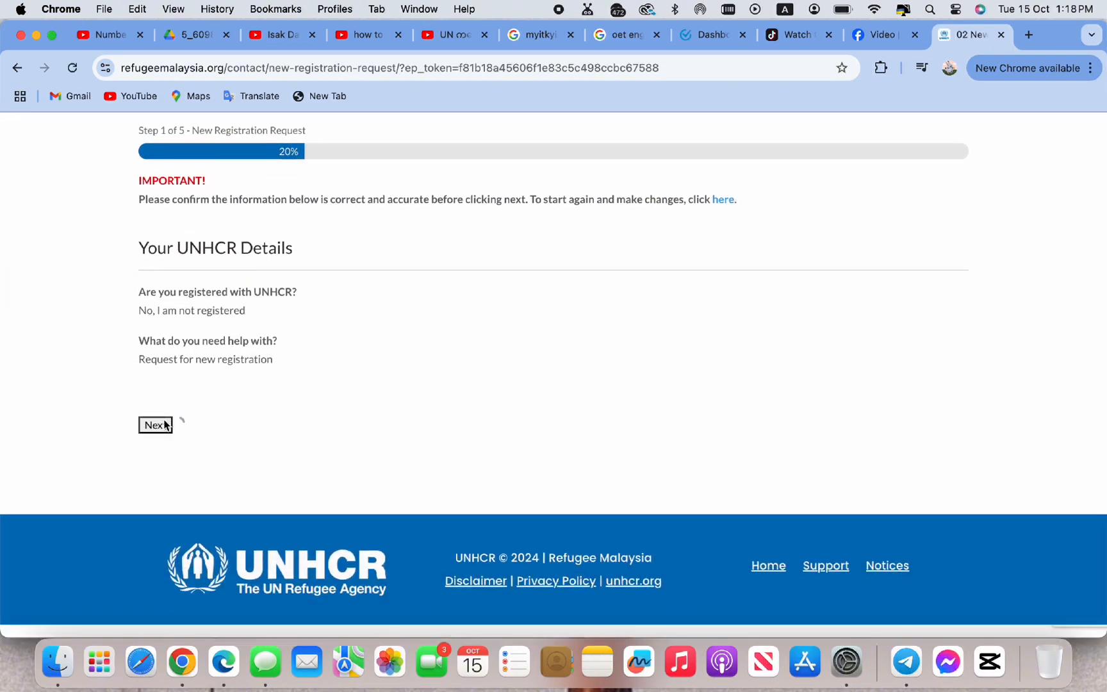
{"action": "left_click", "coordinate": [165, 425]}
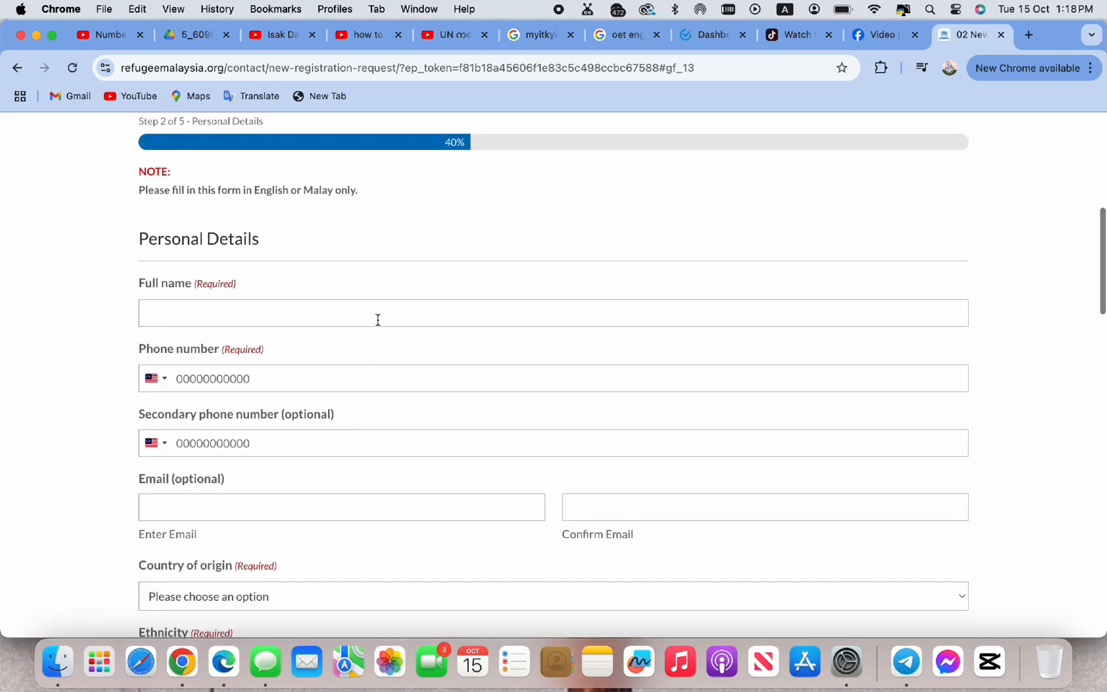
Enter the applicant's full name, phone number and secondary phone number
{"action": "left_click", "coordinate": [375, 311]}
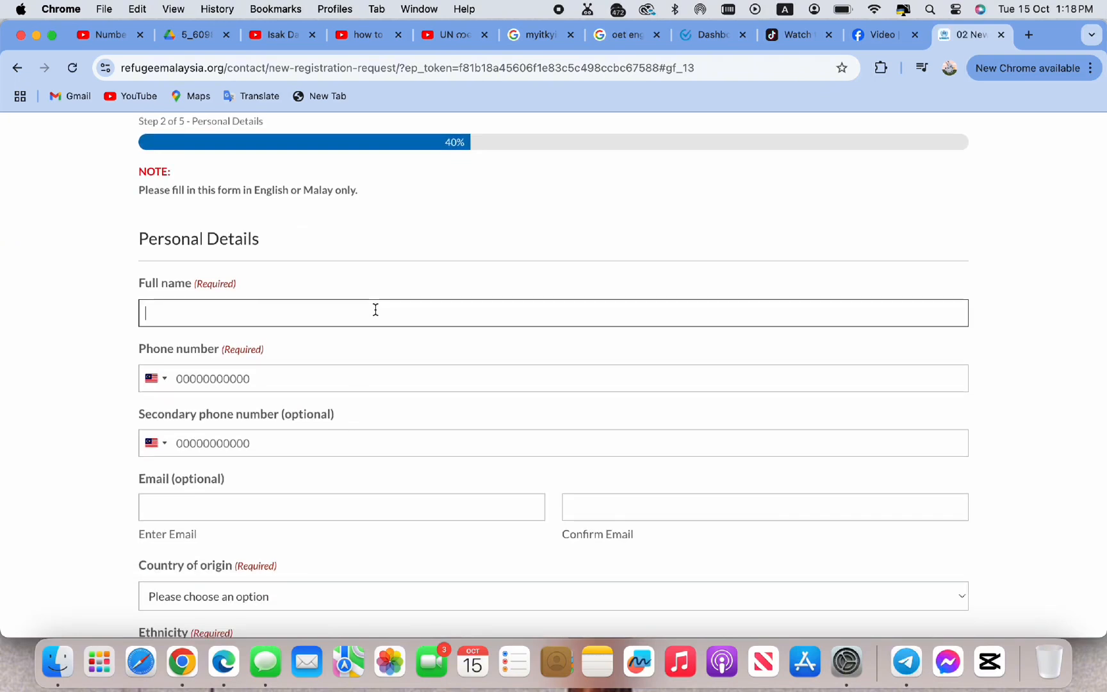
{"action": "type", "text": "Wai"}
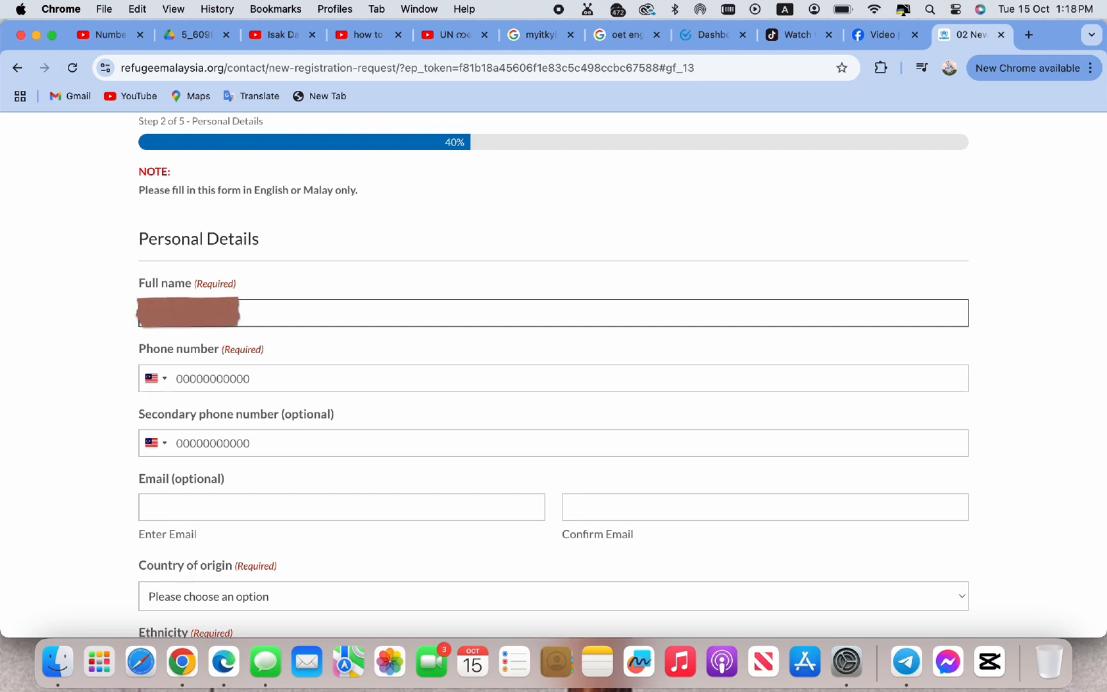
{"action": "left_click", "coordinate": [342, 384]}
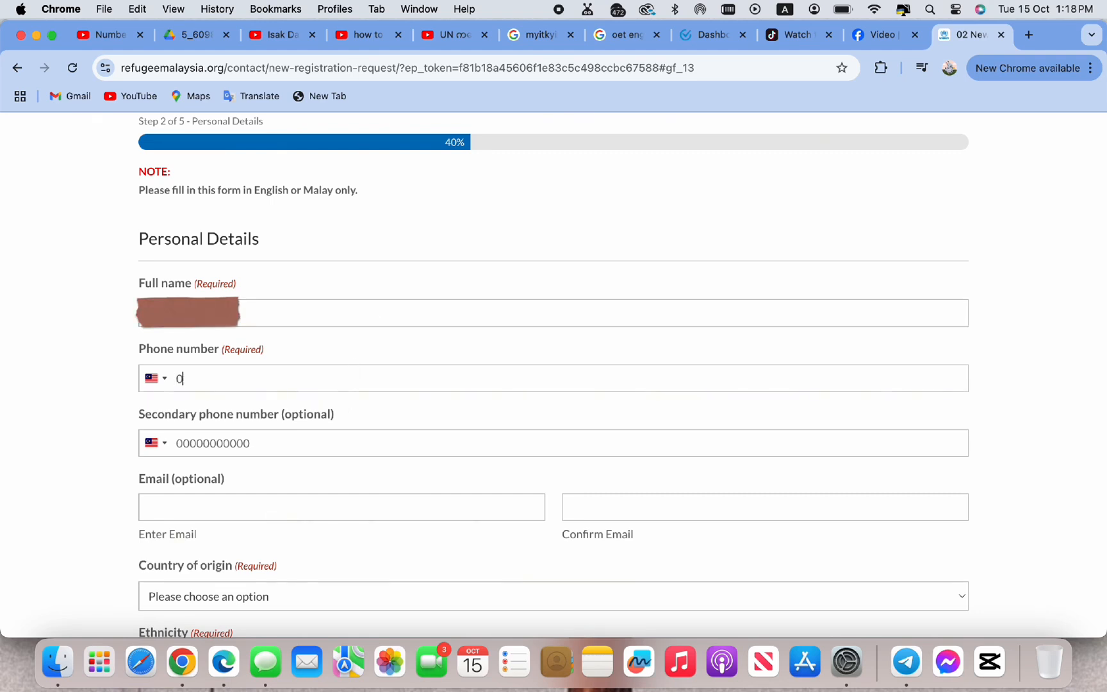
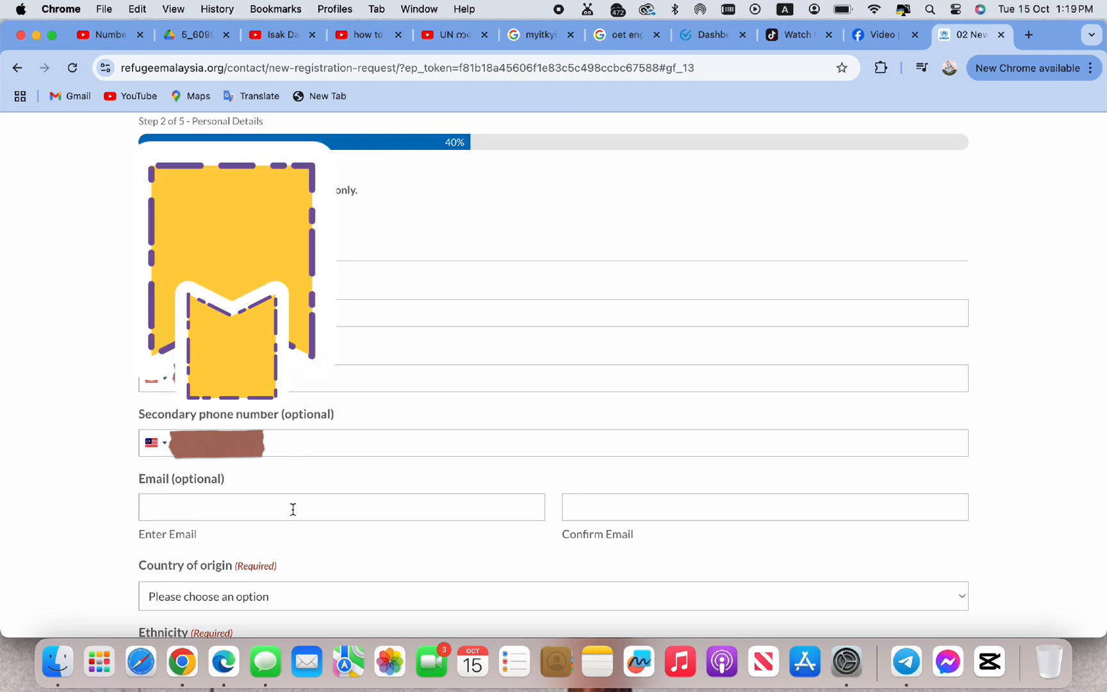
Enter the applicant's e-mail address in both Email and Confirm Email fields
{"action": "scroll", "coordinate": [293, 509], "scroll_direction": "down", "scroll_amount": 1}
{"action": "scroll", "coordinate": [292, 509], "scroll_direction": "down", "scroll_amount": 1}
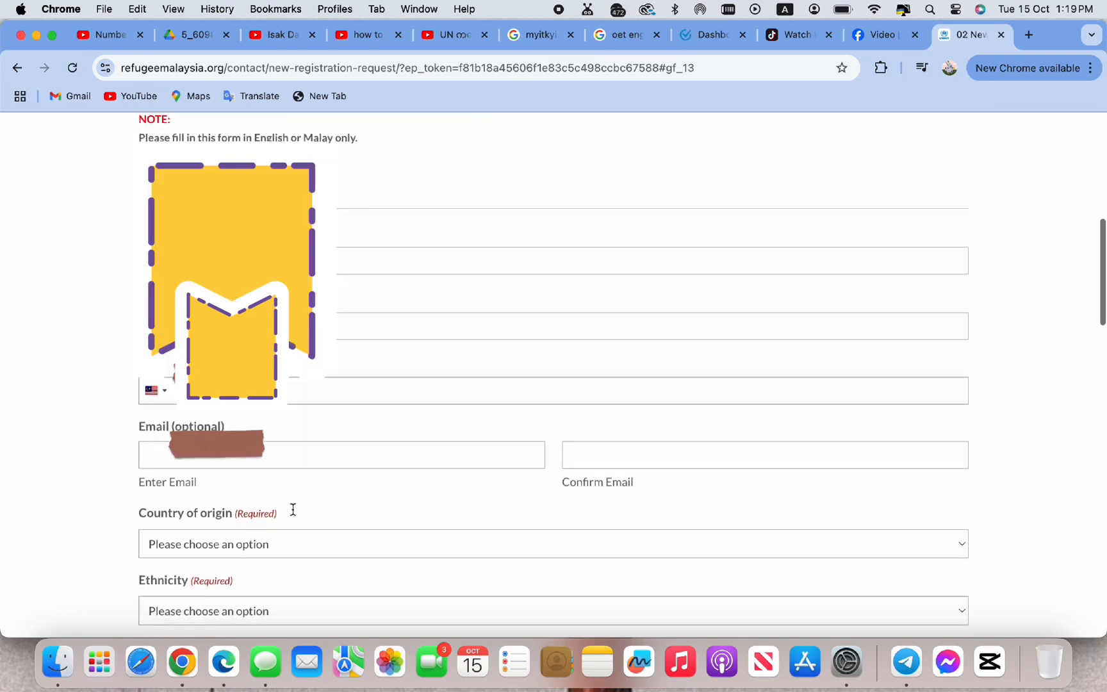
{"action": "scroll", "coordinate": [292, 510], "scroll_direction": "down", "scroll_amount": 2}
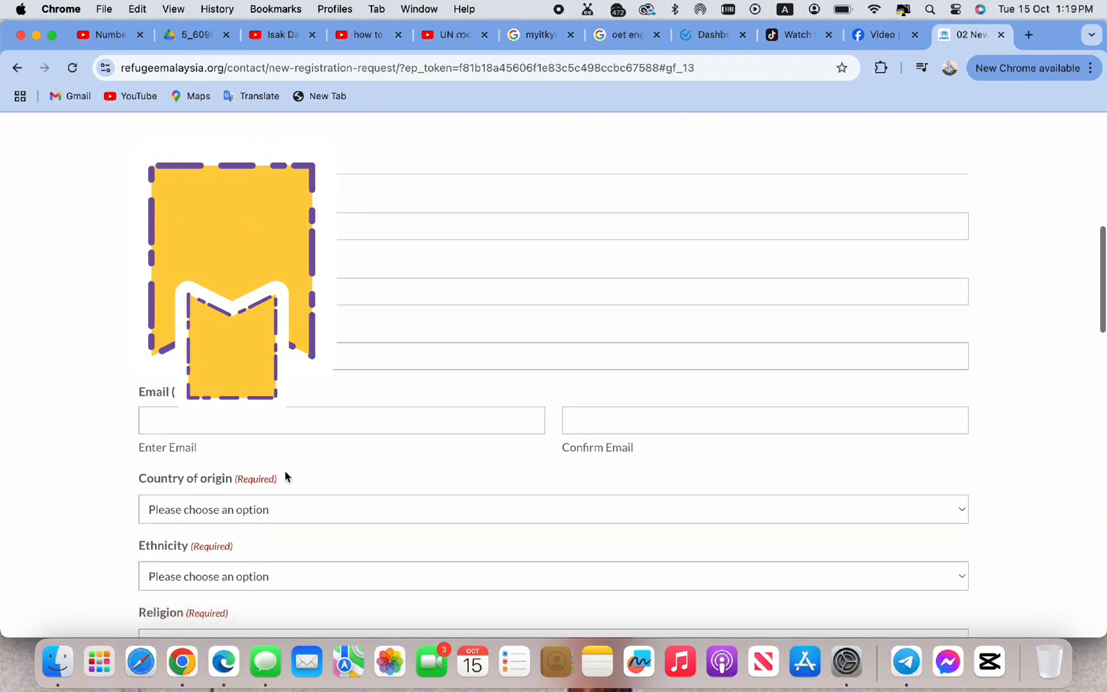
{"action": "left_click", "coordinate": [297, 418]}
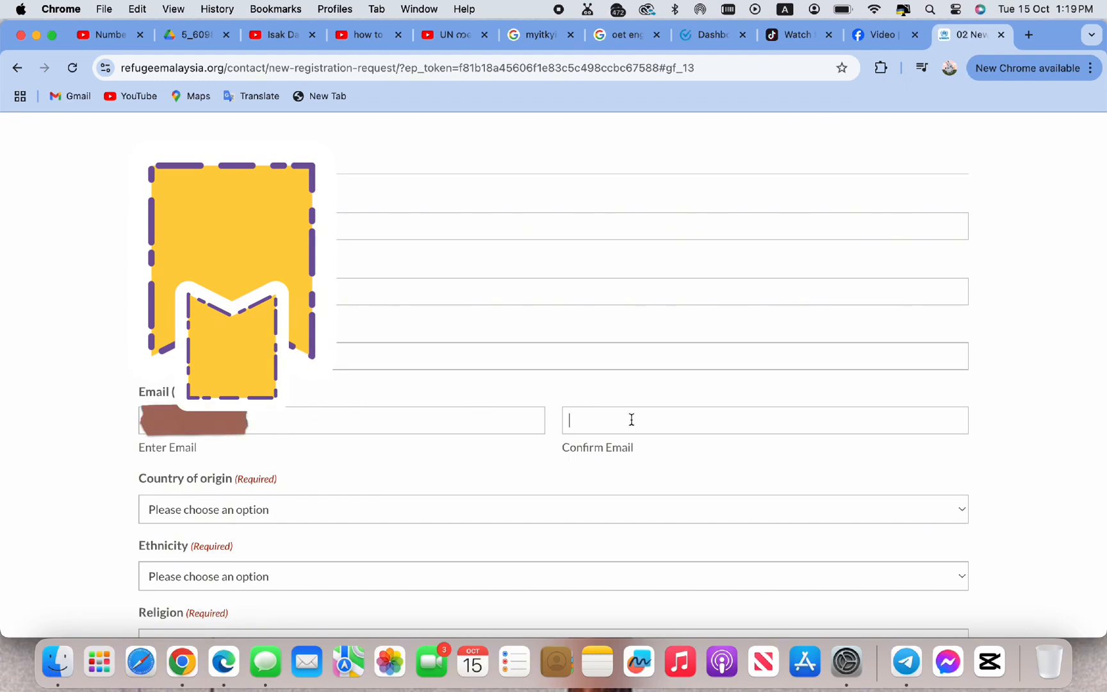
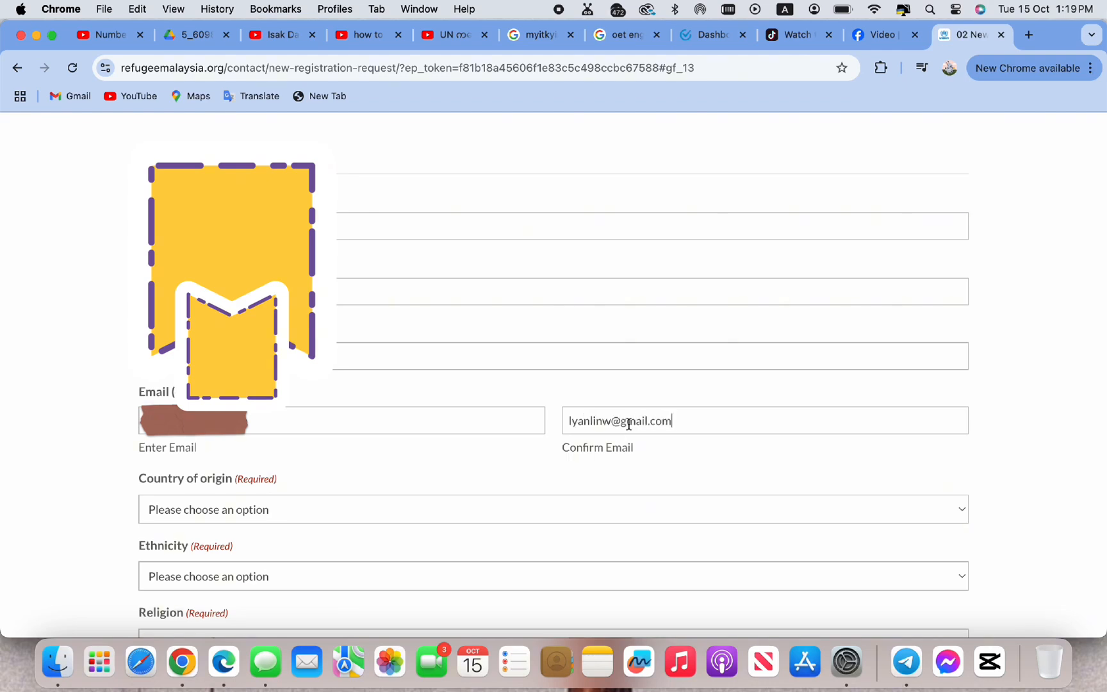
Set country of origin to Myanmar and ethnicity to 'Burmese, Bamar, Burman'
{"action": "left_click", "coordinate": [581, 515]}
{"action": "scroll", "coordinate": [583, 519], "scroll_direction": "down", "scroll_amount": 15}
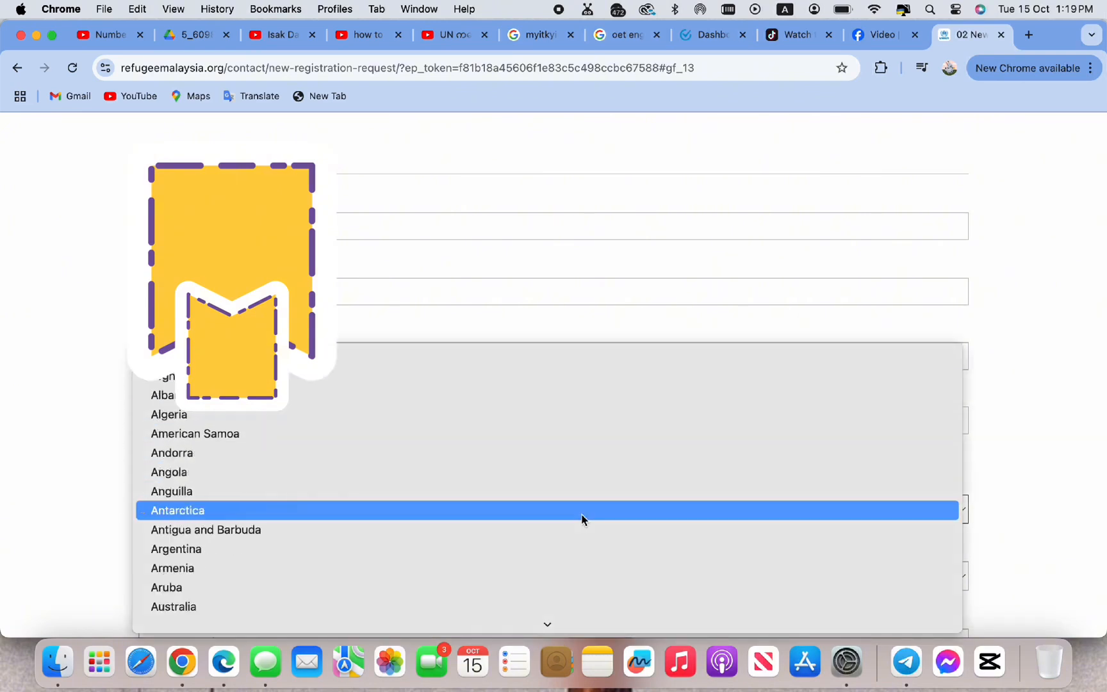
{"action": "scroll", "coordinate": [582, 518], "scroll_direction": "down", "scroll_amount": 20}
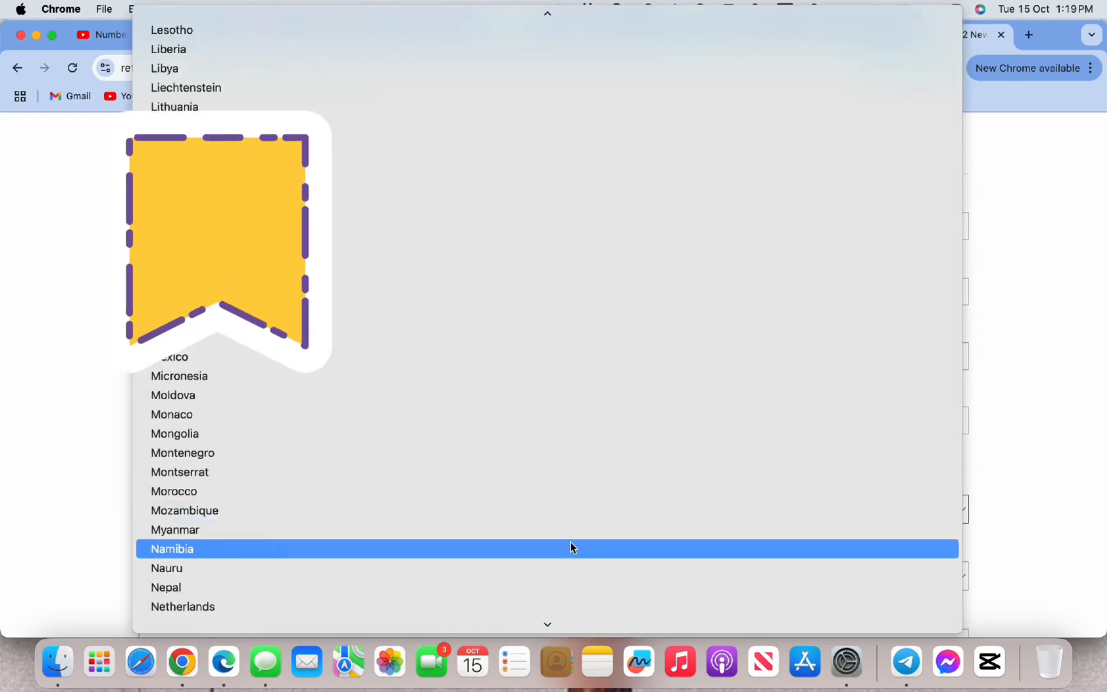
{"action": "left_click", "coordinate": [574, 531]}
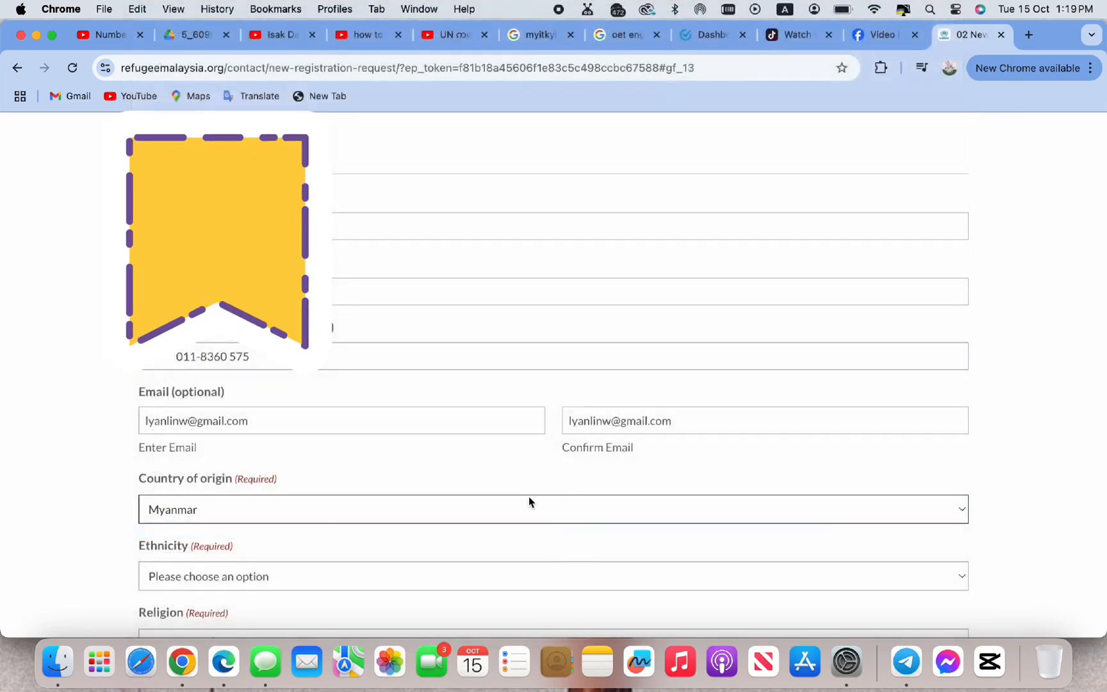
{"action": "scroll", "coordinate": [529, 501], "scroll_direction": "down", "scroll_amount": 3}
{"action": "left_click", "coordinate": [383, 499]}
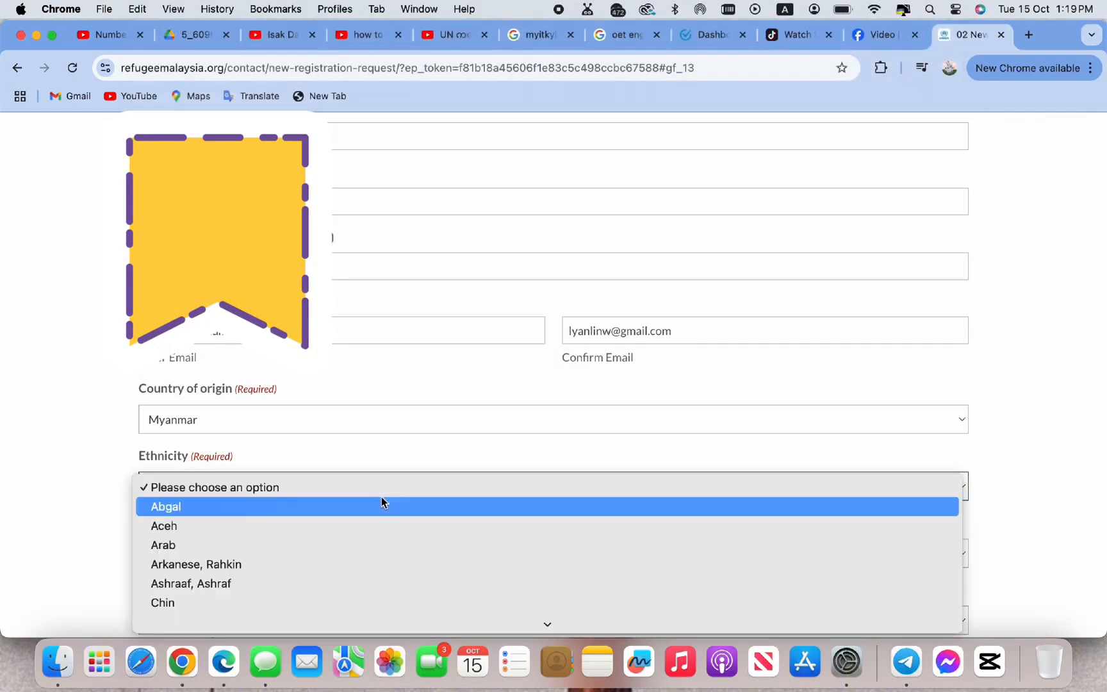
{"action": "scroll", "coordinate": [385, 584], "scroll_direction": "down", "scroll_amount": 5}
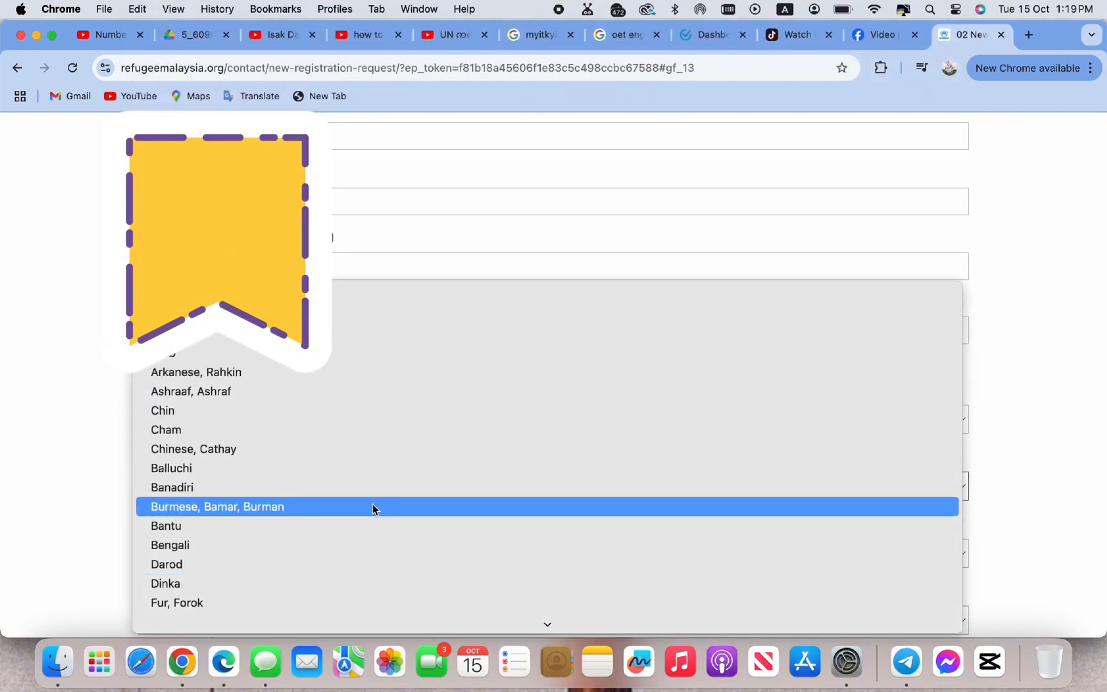
{"action": "left_click", "coordinate": [375, 507]}
Set religion to Buddhism and gender to Male
{"action": "scroll", "coordinate": [373, 556], "scroll_direction": "down", "scroll_amount": 1}
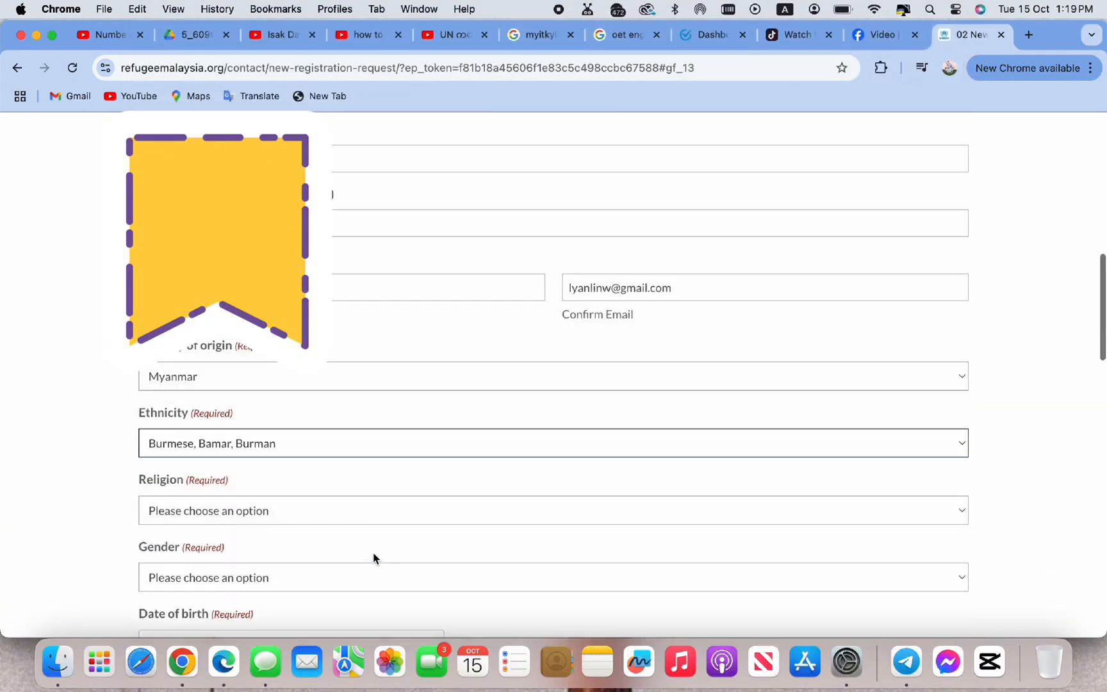
{"action": "left_click", "coordinate": [381, 522]}
{"action": "left_click", "coordinate": [372, 587]}
{"action": "scroll", "coordinate": [391, 544], "scroll_direction": "down", "scroll_amount": 3}
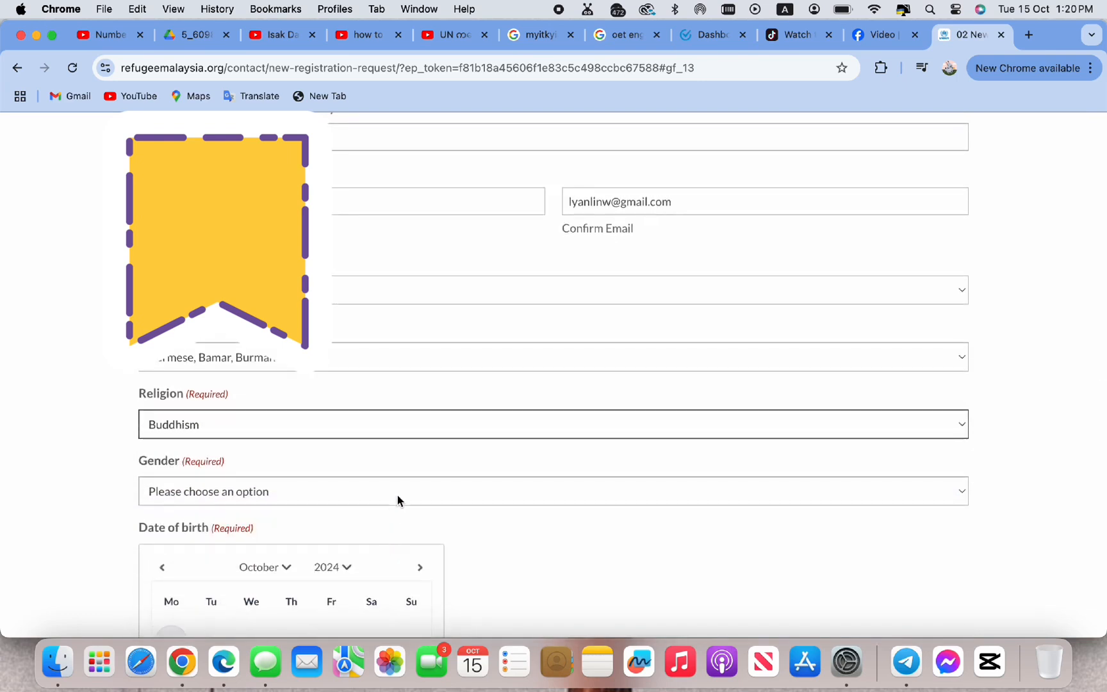
{"action": "left_click", "coordinate": [397, 499]}
{"action": "left_click", "coordinate": [388, 516]}
{"action": "scroll", "coordinate": [388, 520], "scroll_direction": "down", "scroll_amount": 2}
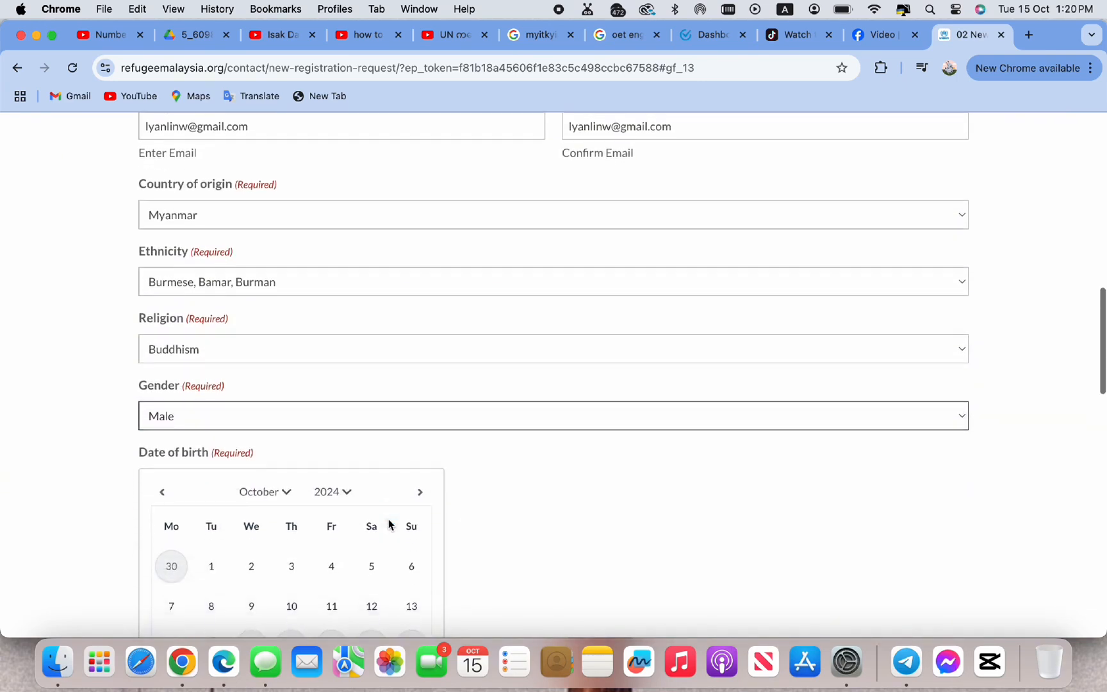
{"action": "scroll", "coordinate": [388, 522], "scroll_direction": "down", "scroll_amount": 4}
Pick year 1992, month July and day 15 in the Date of birth calendar
{"action": "scroll", "coordinate": [343, 408], "scroll_direction": "down", "scroll_amount": 2}
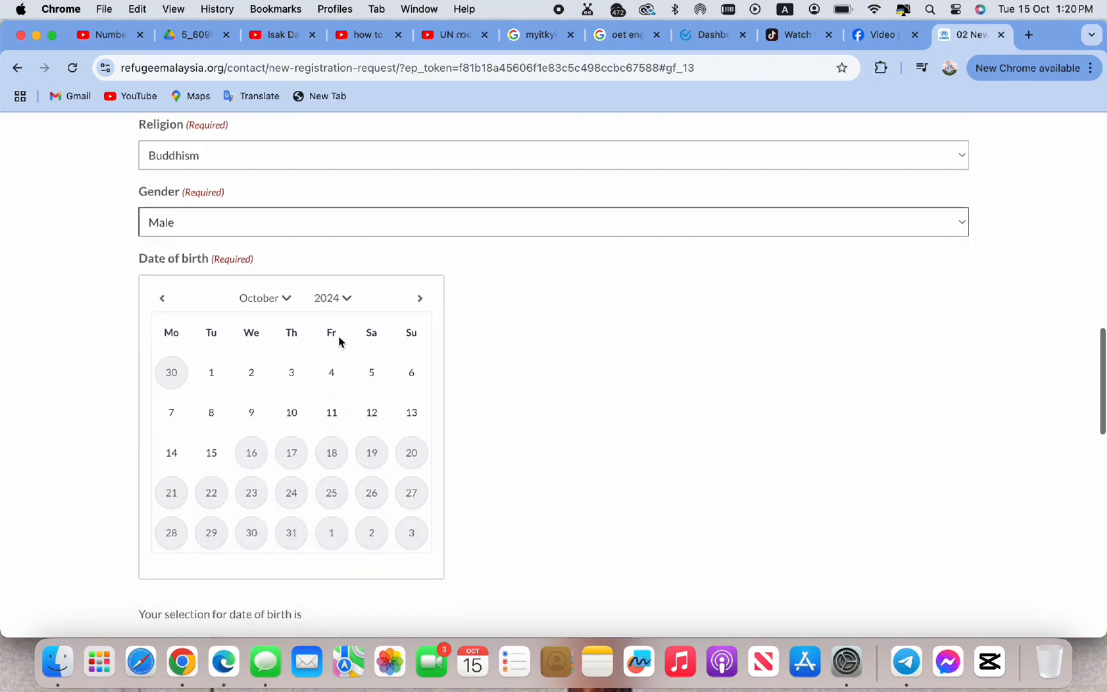
{"action": "left_click", "coordinate": [338, 297]}
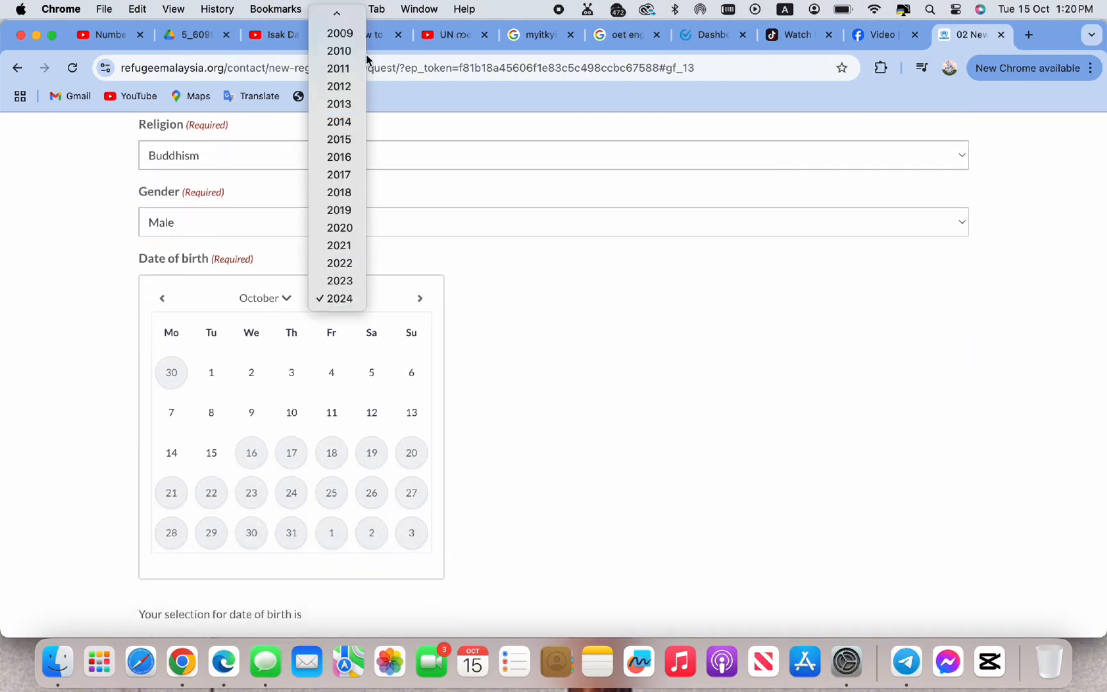
{"action": "scroll", "coordinate": [353, 51], "scroll_direction": "up", "scroll_amount": 5}
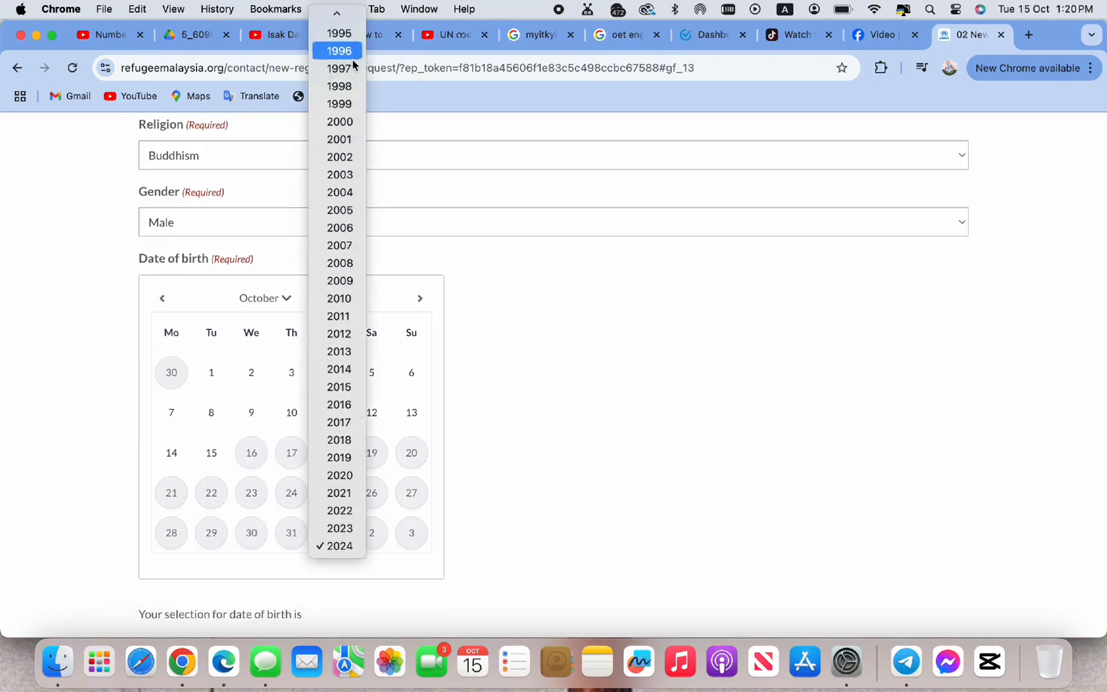
{"action": "scroll", "coordinate": [353, 51], "scroll_direction": "up", "scroll_amount": 4}
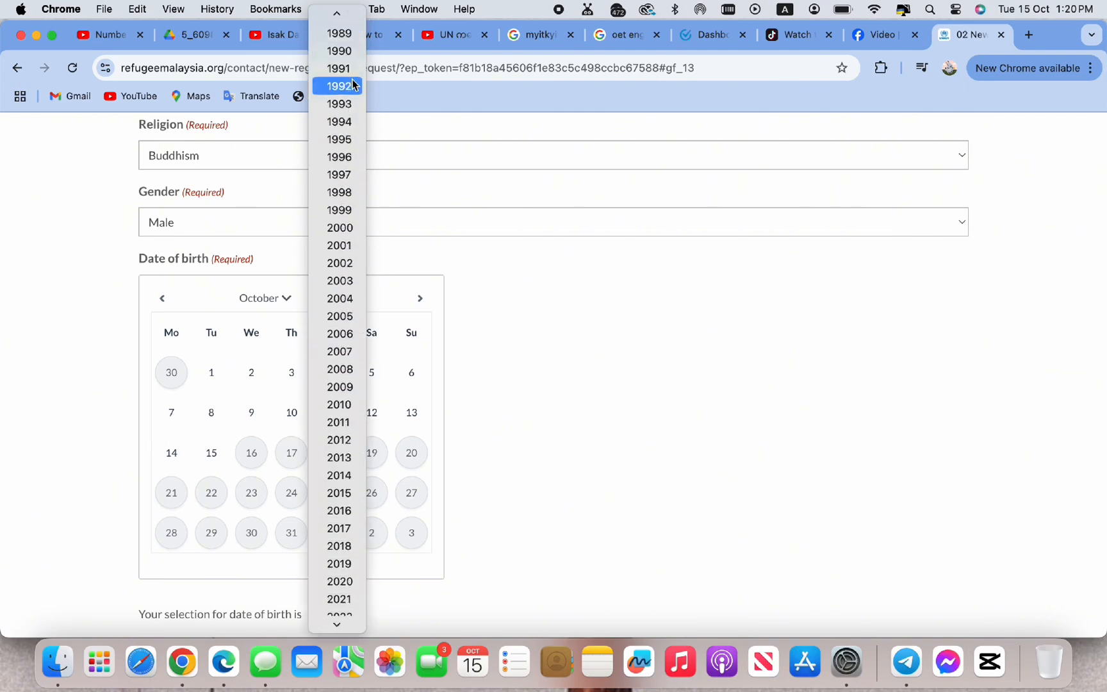
{"action": "left_click", "coordinate": [353, 86]}
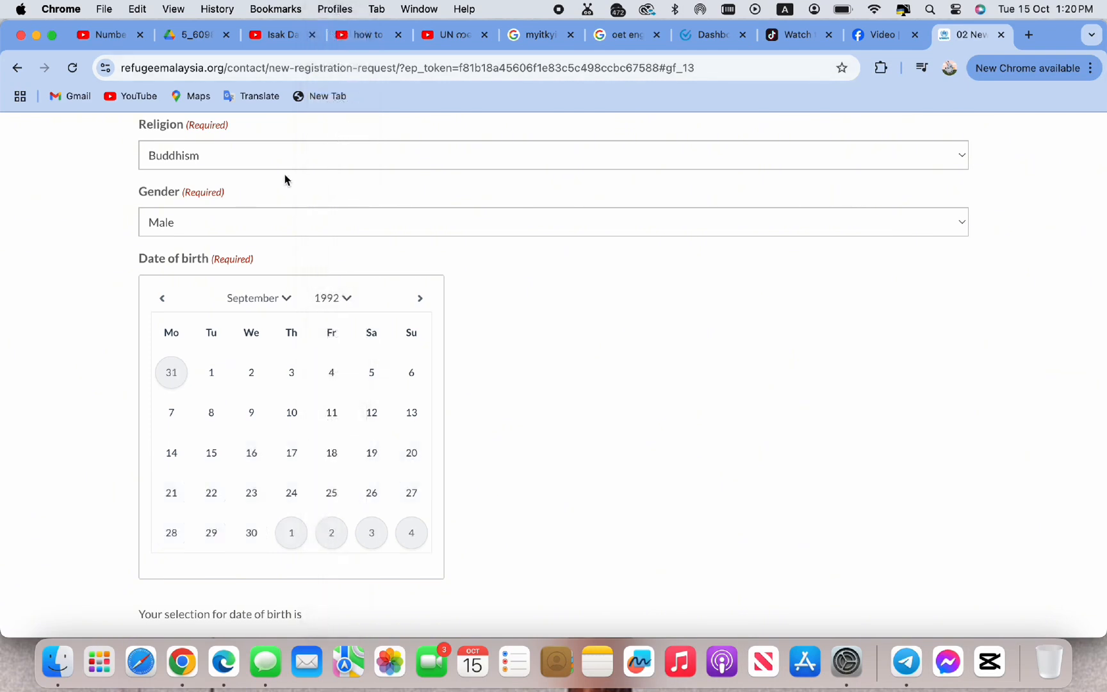
{"action": "left_click", "coordinate": [286, 299]}
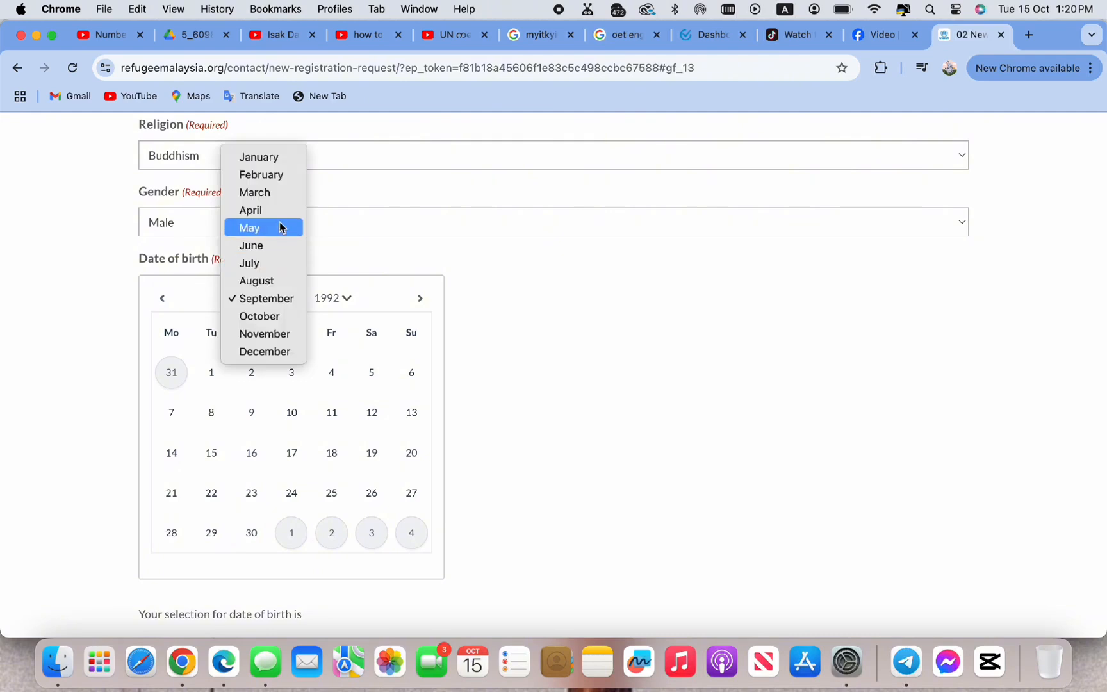
{"action": "left_click", "coordinate": [275, 262]}
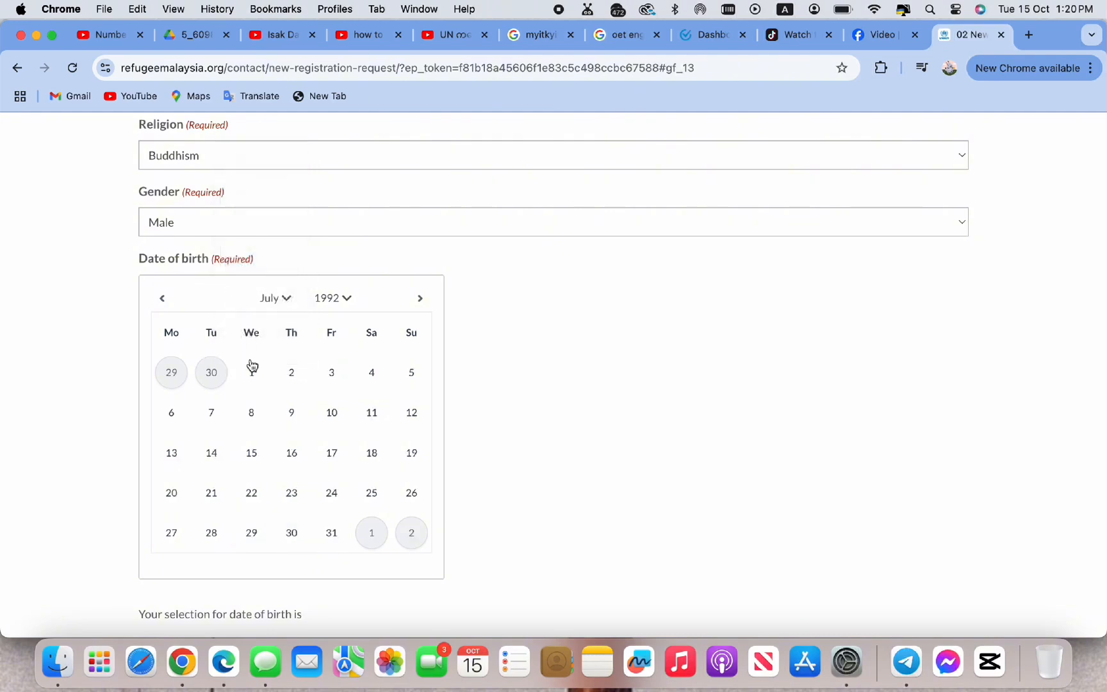
{"action": "left_click", "coordinate": [252, 455]}
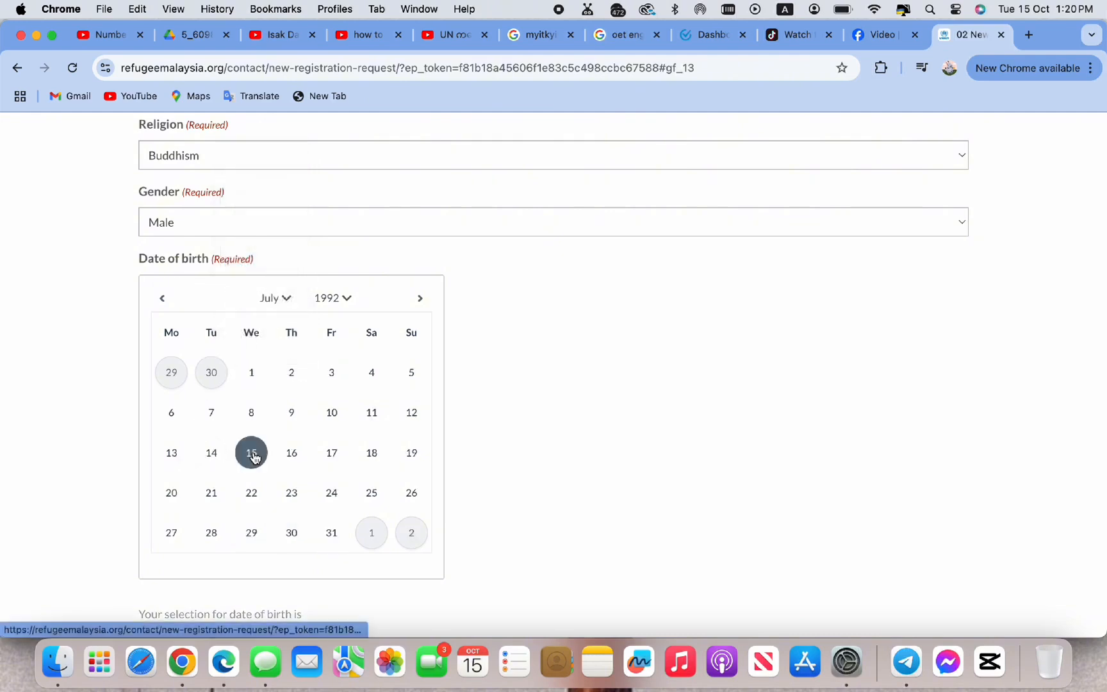
{"action": "scroll", "coordinate": [354, 451], "scroll_direction": "down", "scroll_amount": 3}
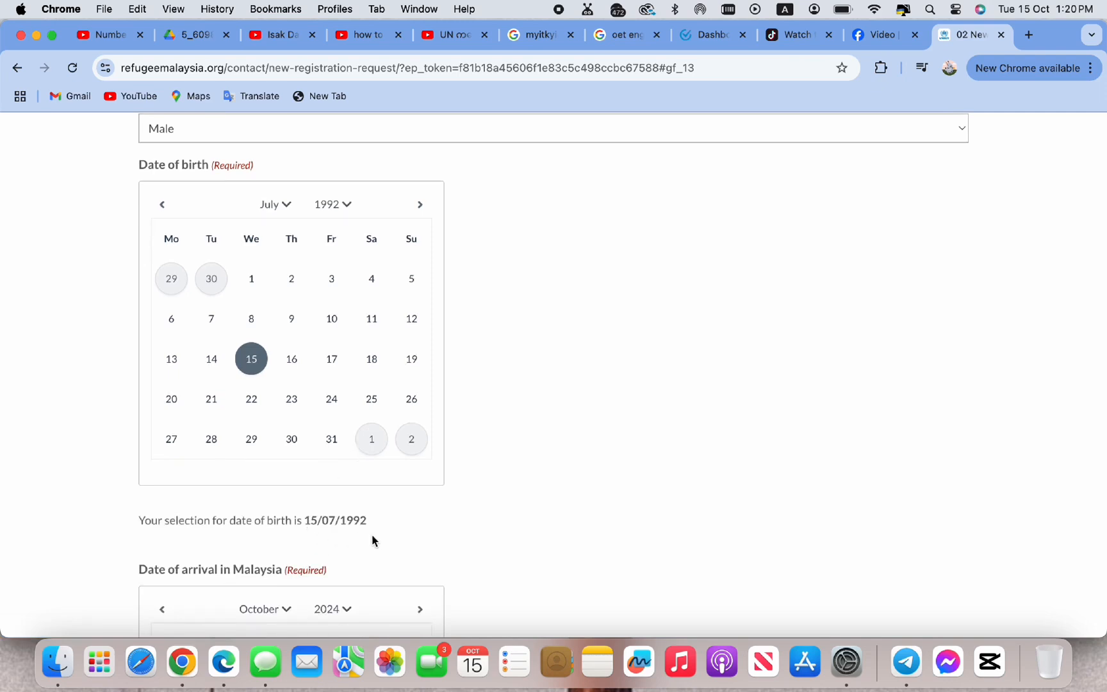
Pick year 2016, month February and day 22 in the Date of arrival calendar
{"action": "scroll", "coordinate": [371, 538], "scroll_direction": "down", "scroll_amount": 10}
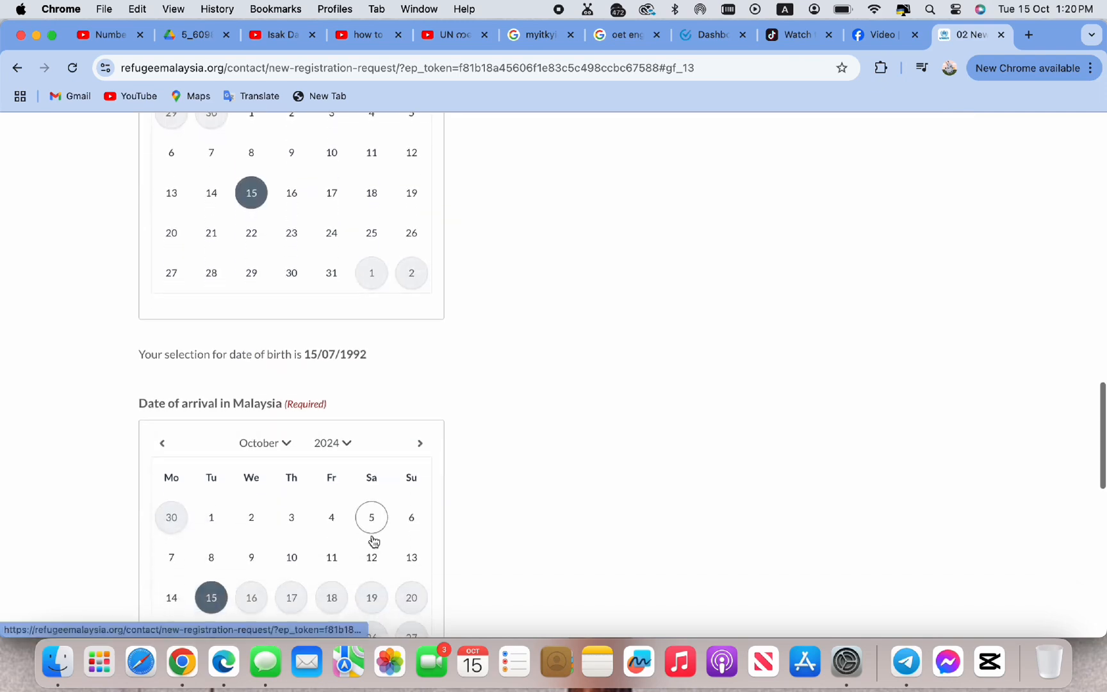
{"action": "left_click", "coordinate": [338, 295]}
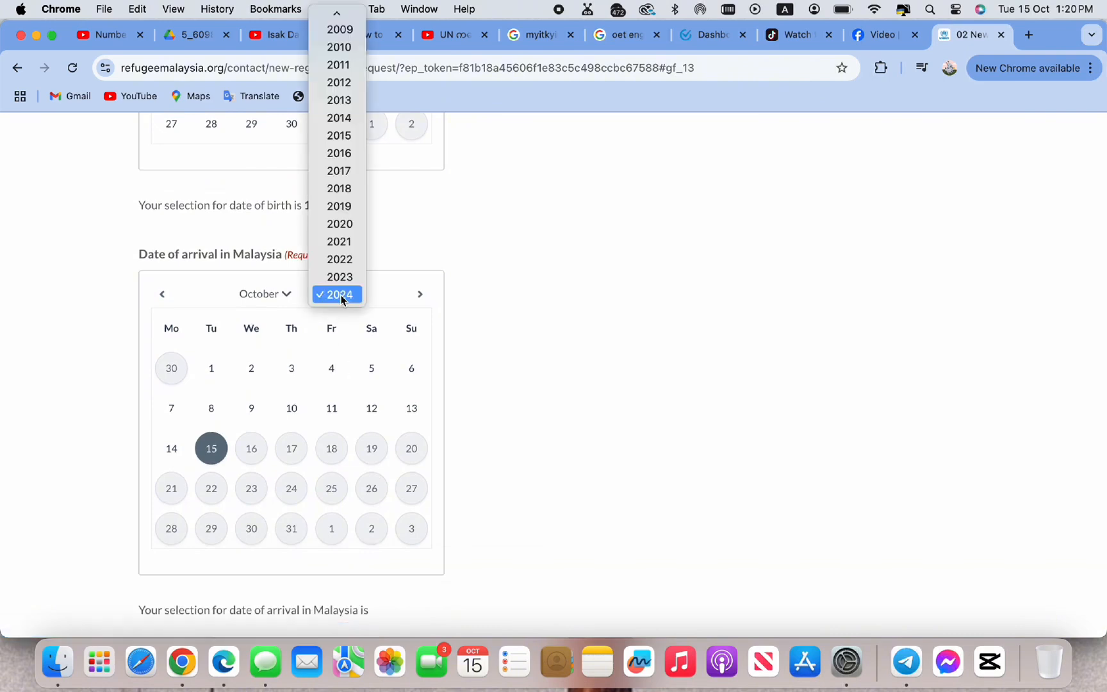
{"action": "scroll", "coordinate": [340, 141], "scroll_direction": "up", "scroll_amount": 5}
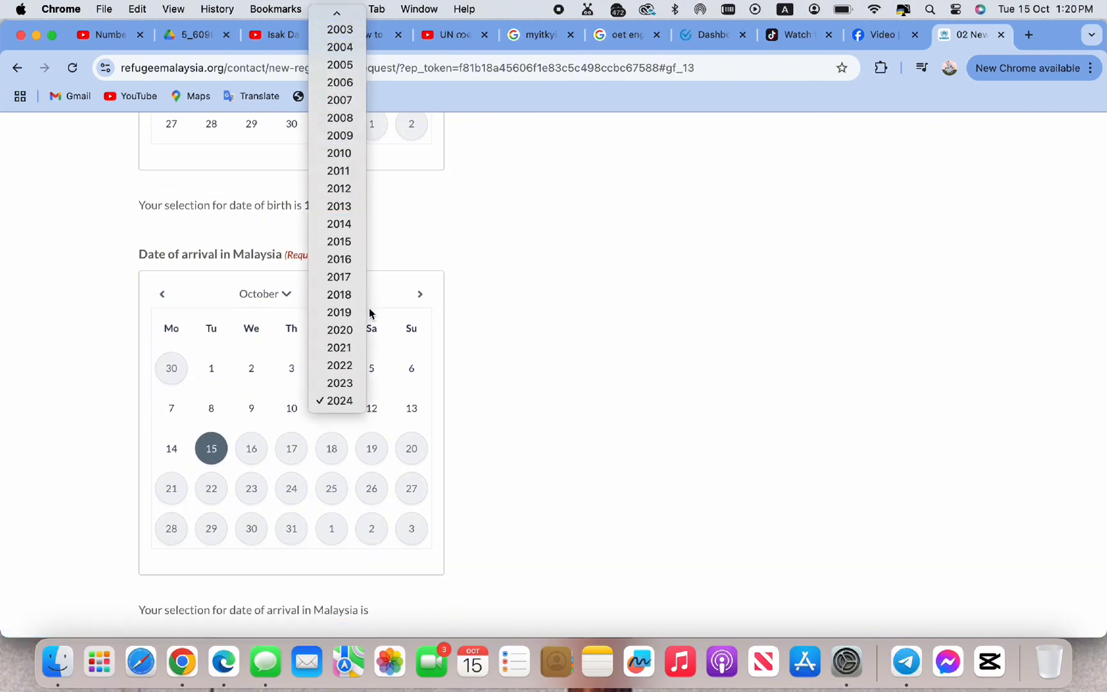
{"action": "left_click", "coordinate": [339, 259]}
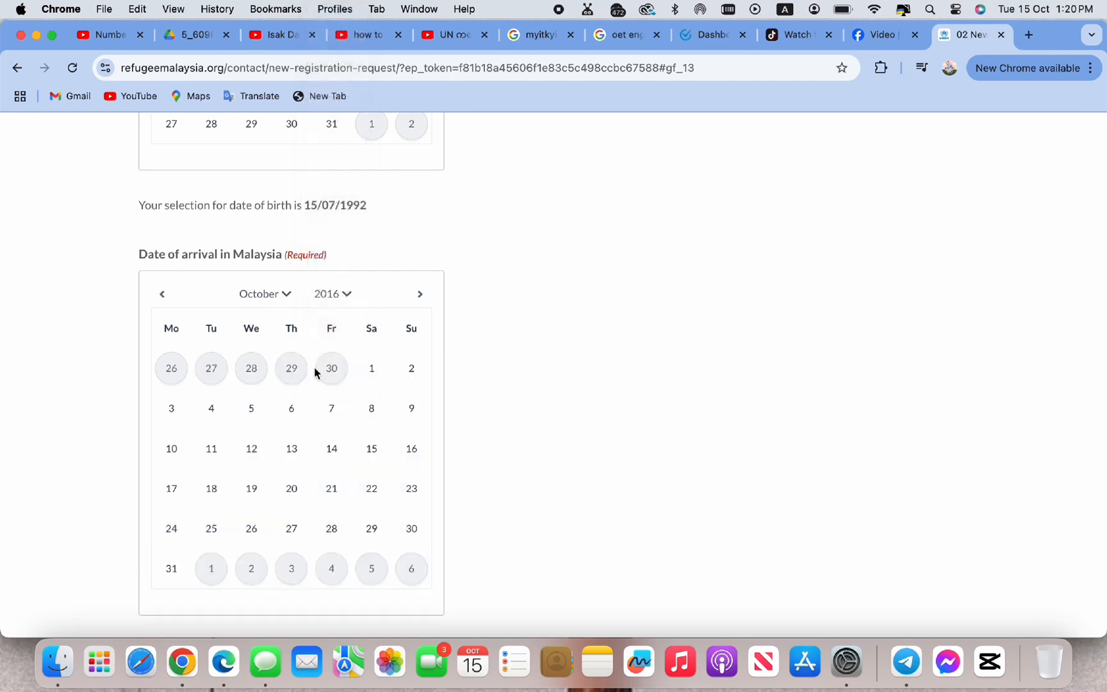
{"action": "left_click", "coordinate": [291, 300]}
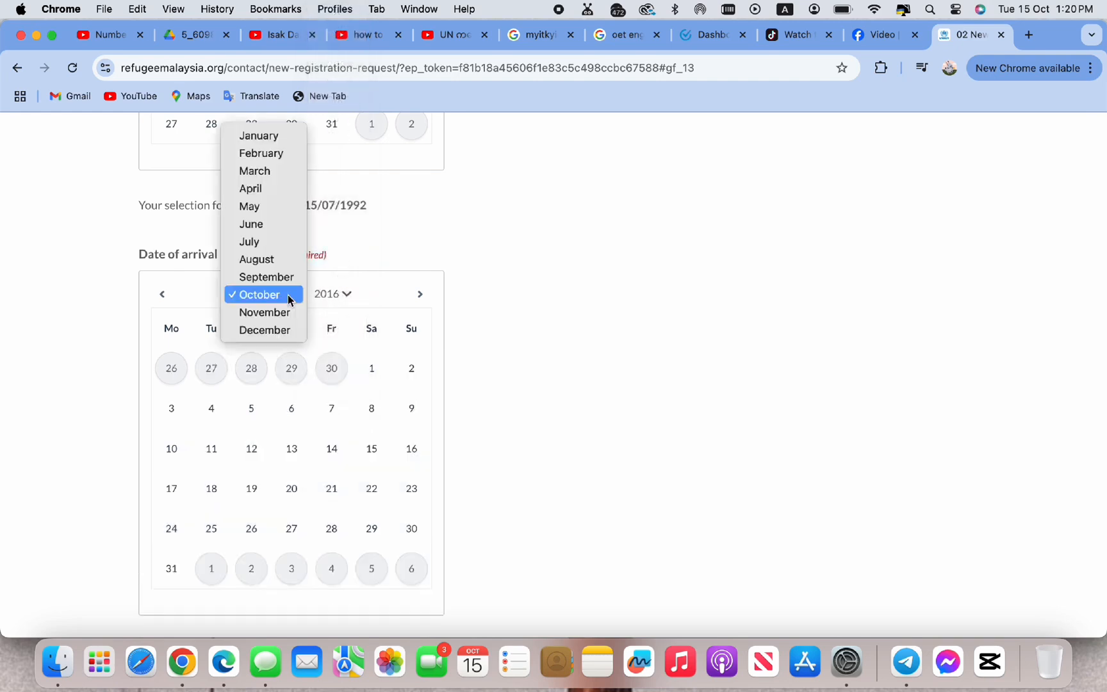
{"action": "left_click", "coordinate": [275, 154]}
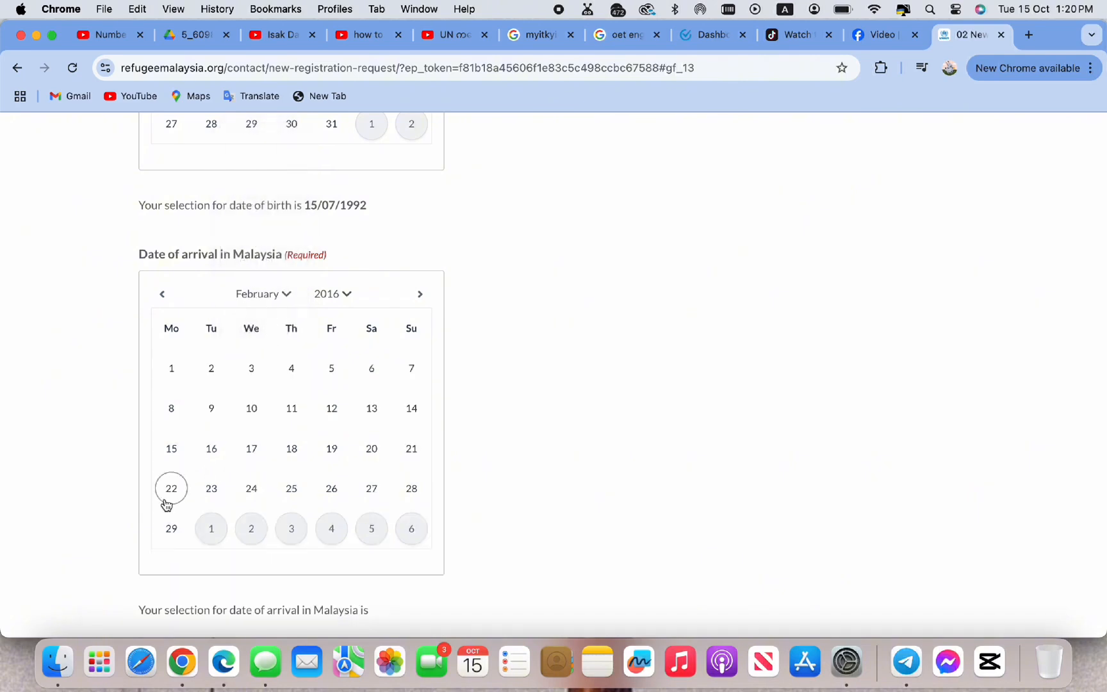
{"action": "left_click", "coordinate": [167, 503]}
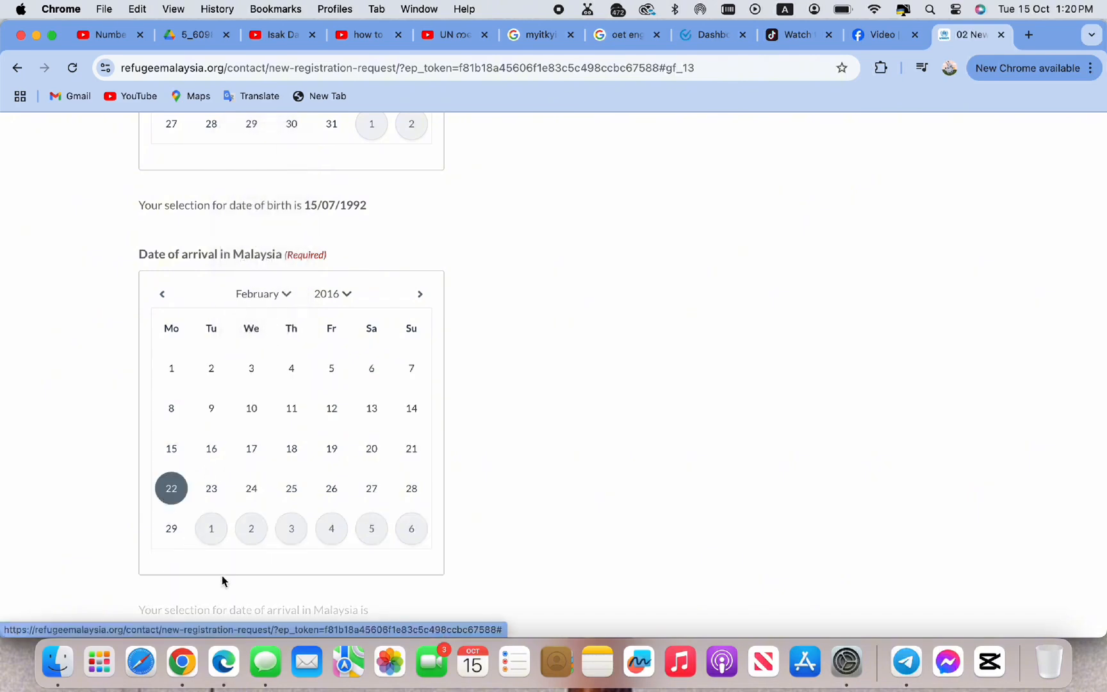
{"action": "scroll", "coordinate": [221, 576], "scroll_direction": "down", "scroll_amount": 3}
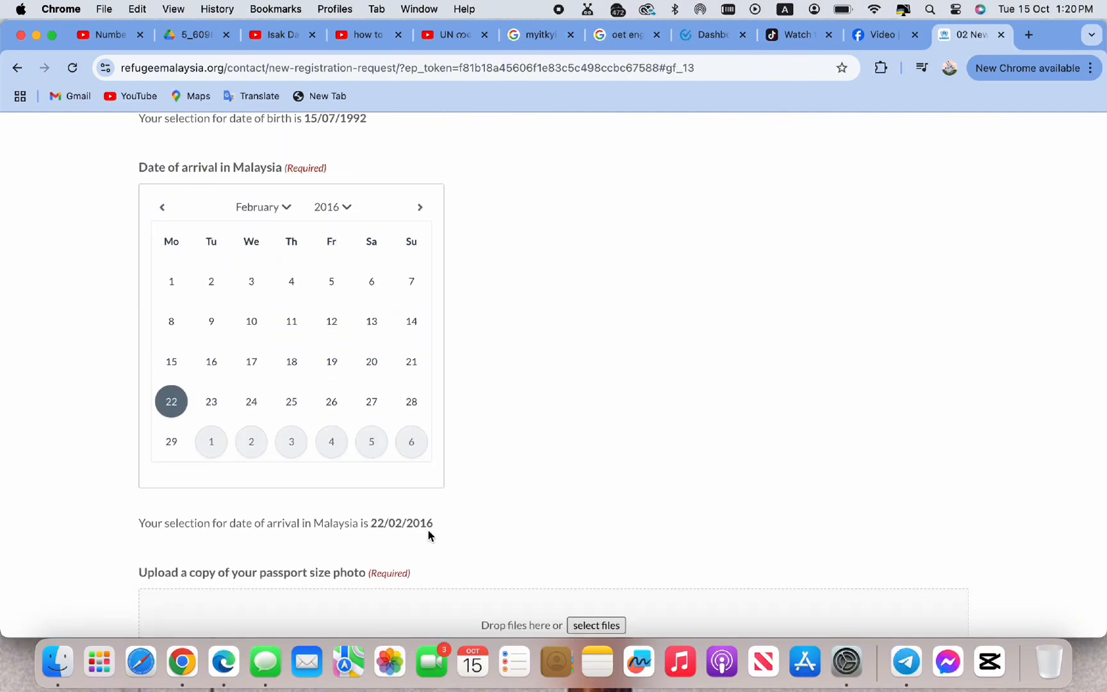
{"action": "scroll", "coordinate": [428, 531], "scroll_direction": "down", "scroll_amount": 3}
{"action": "scroll", "coordinate": [427, 536], "scroll_direction": "down", "scroll_amount": 1}
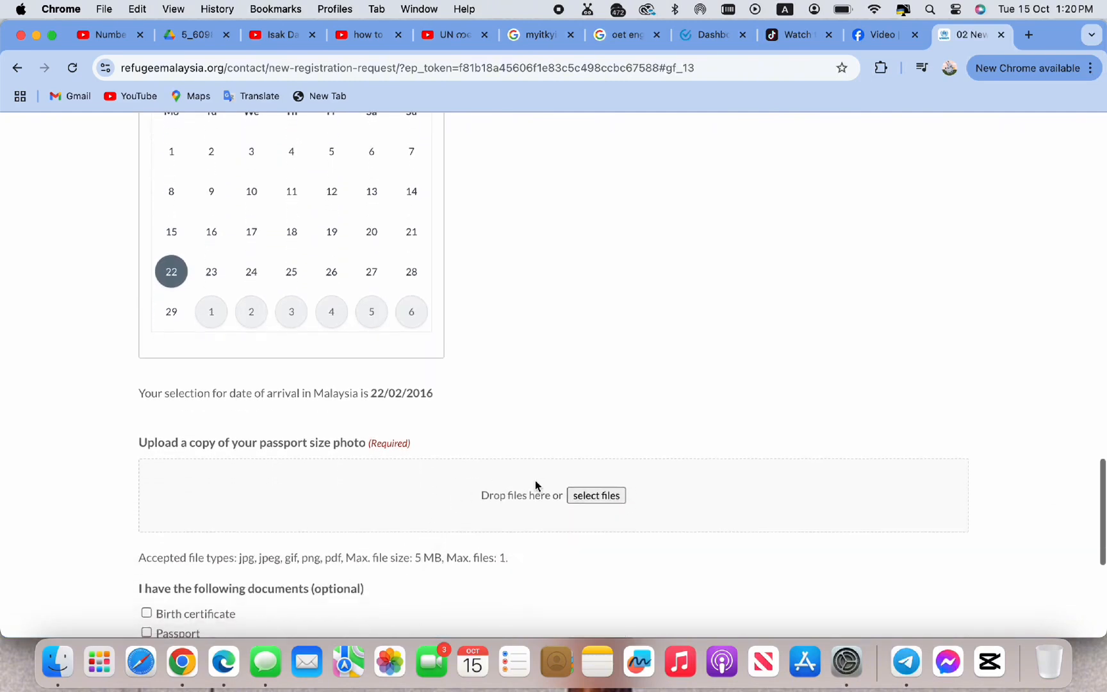
Upload IMG_3507.JPG from Downloads as the passport size photo
{"action": "left_click", "coordinate": [585, 495]}
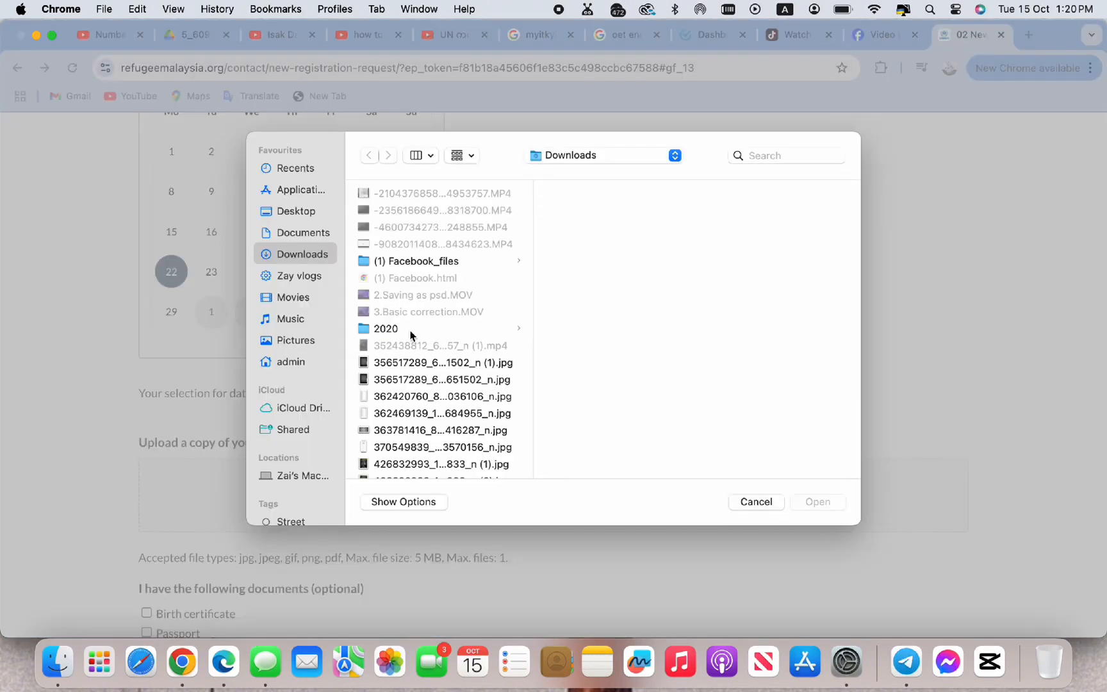
{"action": "scroll", "coordinate": [409, 344], "scroll_direction": "down", "scroll_amount": 20}
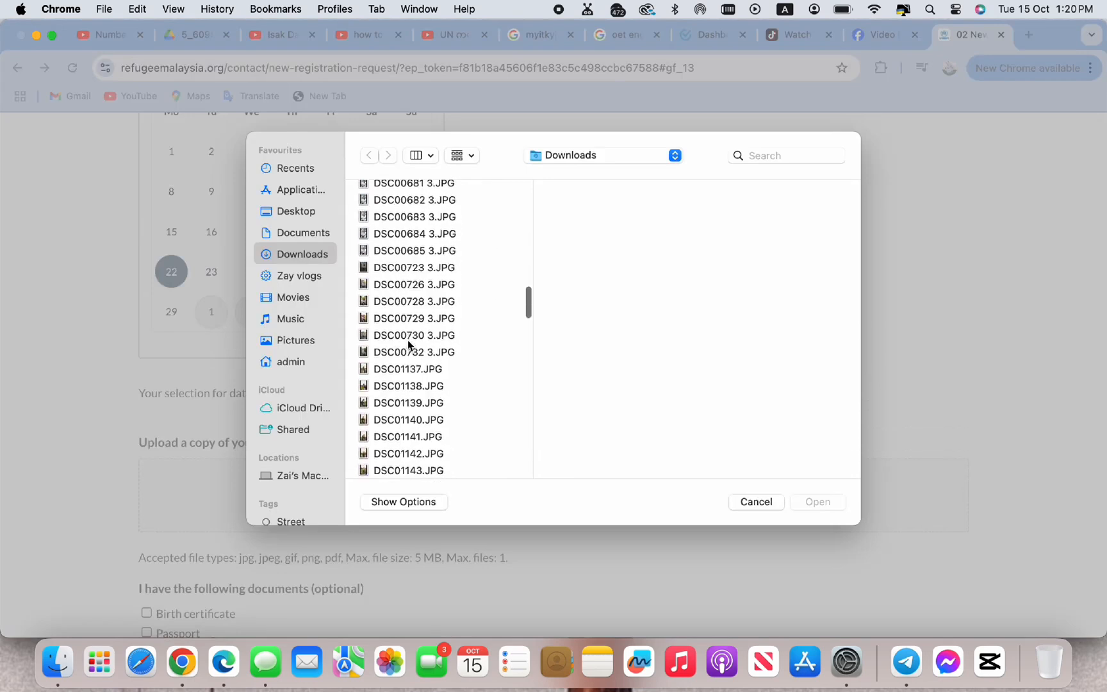
{"action": "scroll", "coordinate": [408, 344], "scroll_direction": "down", "scroll_amount": 20}
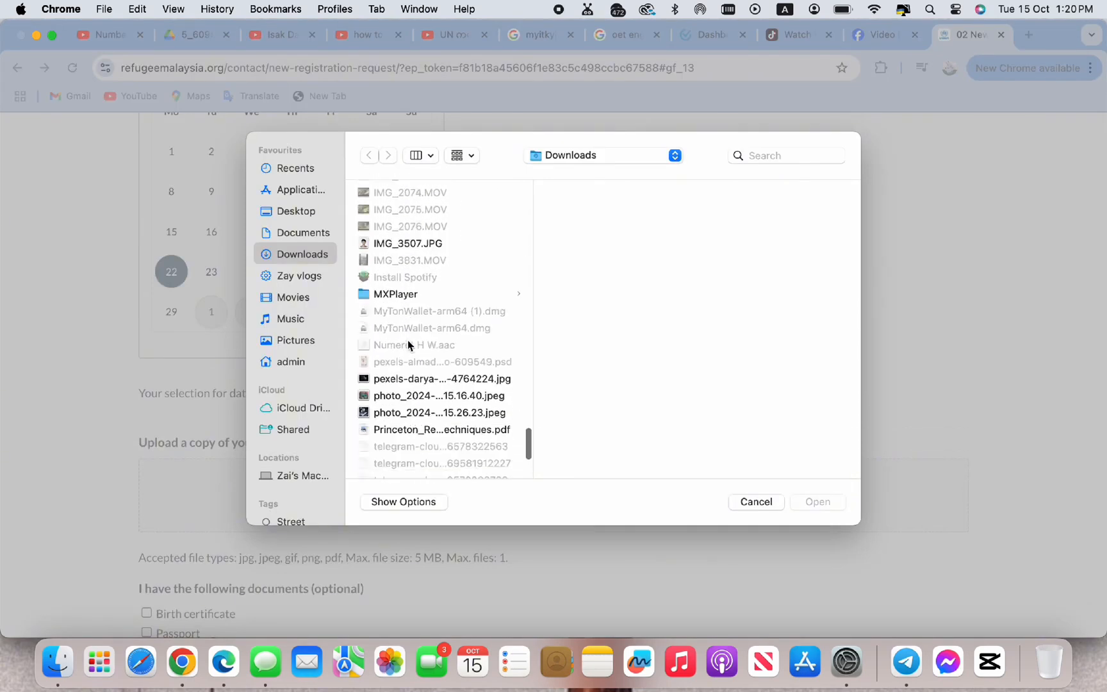
{"action": "left_click", "coordinate": [452, 214]}
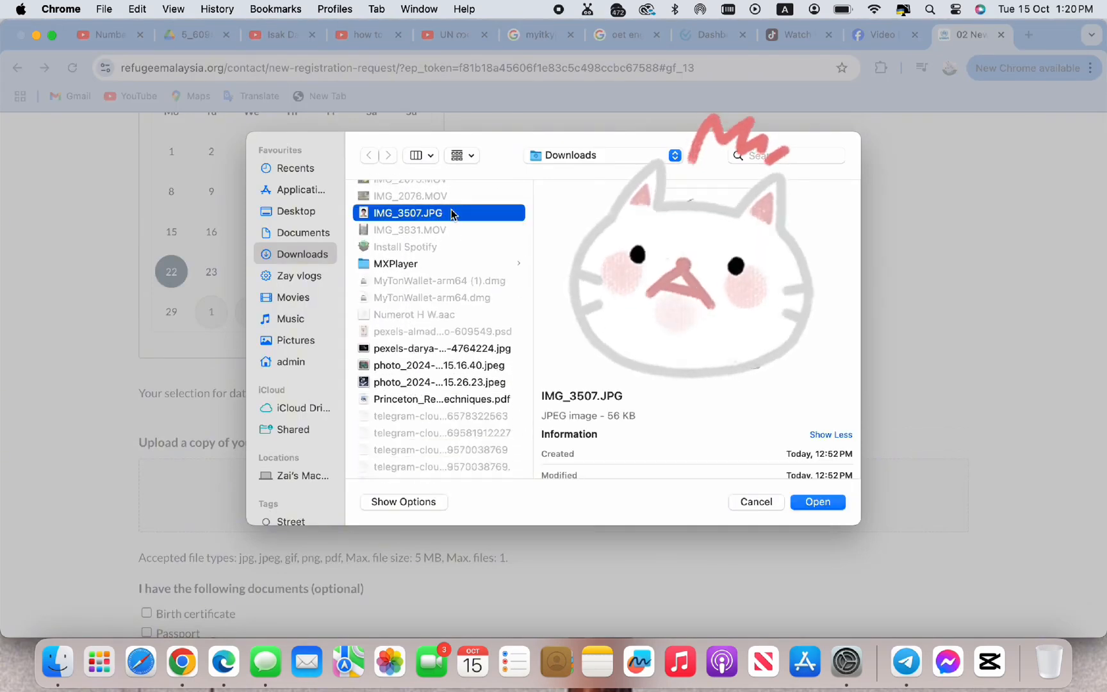
{"action": "left_click", "coordinate": [831, 501]}
{"action": "scroll", "coordinate": [720, 430], "scroll_direction": "down", "scroll_amount": 3}
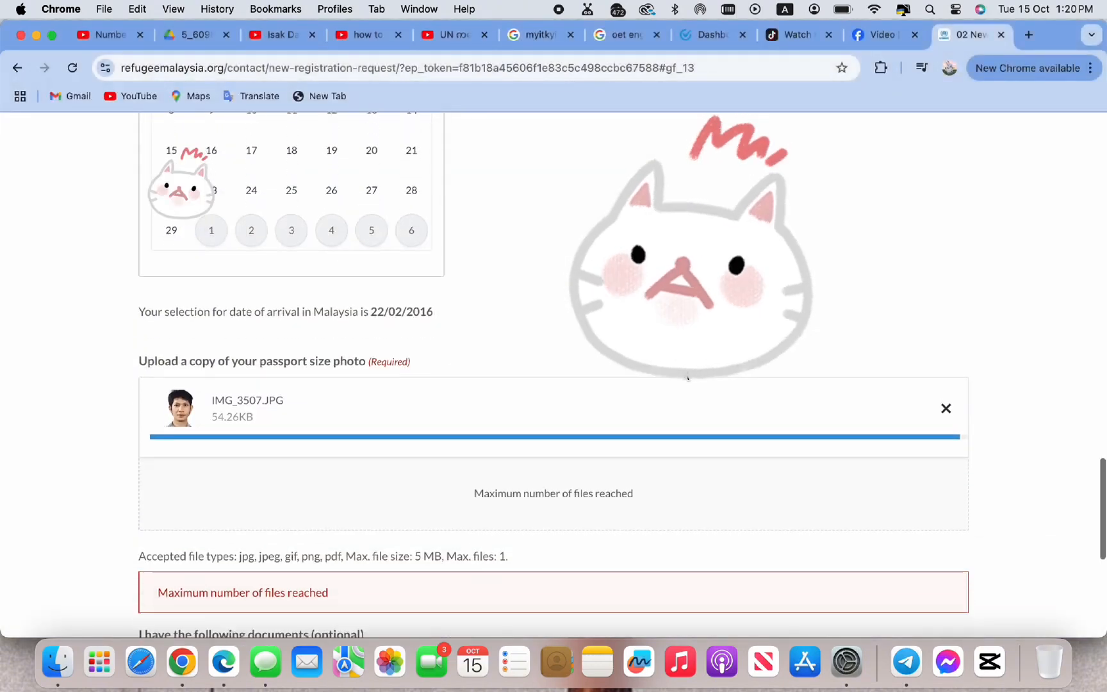
{"action": "scroll", "coordinate": [620, 450], "scroll_direction": "down", "scroll_amount": 2}
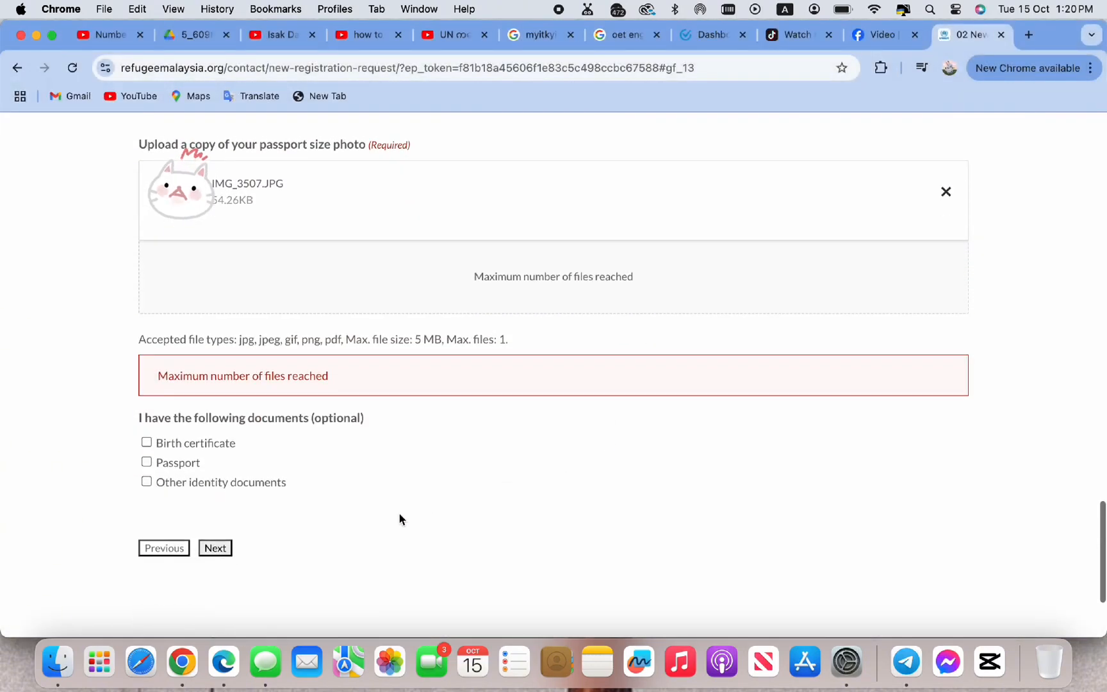
Set the number of additional family members to 0 and continue to the next step
{"action": "left_click", "coordinate": [215, 548]}
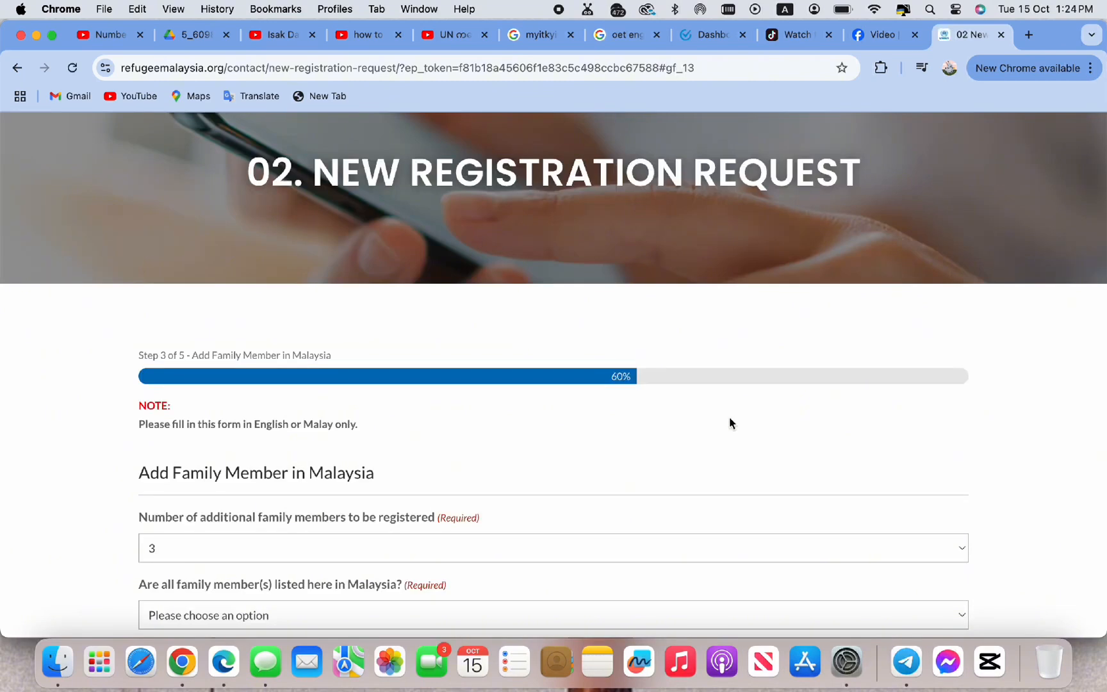
{"action": "scroll", "coordinate": [729, 418], "scroll_direction": "down", "scroll_amount": 2}
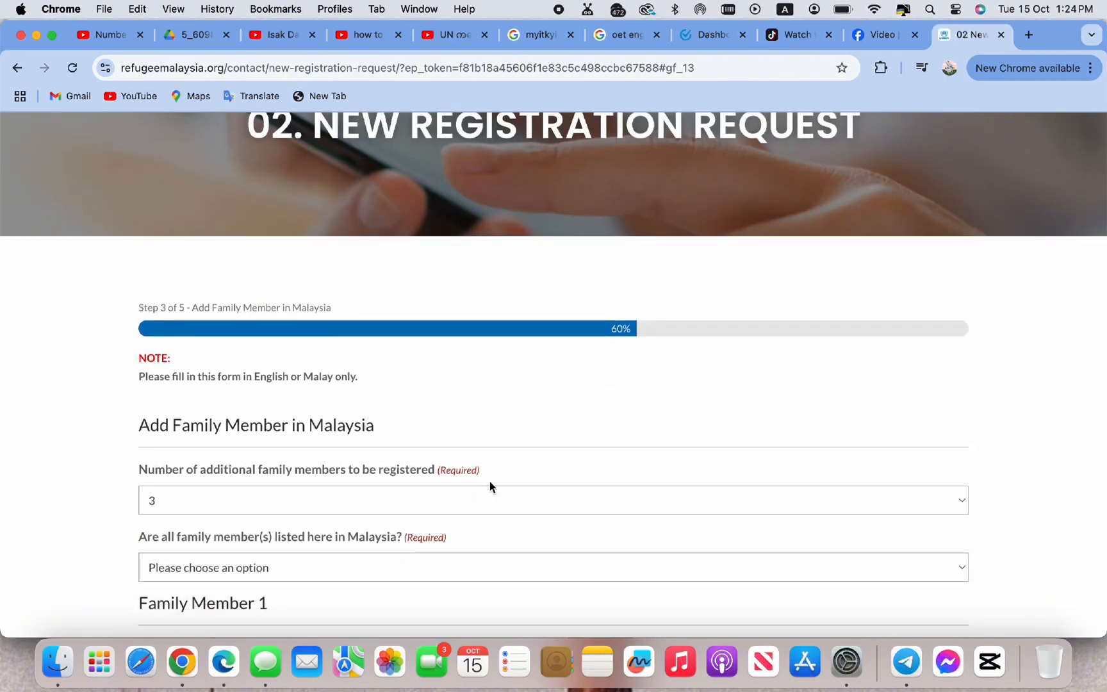
{"action": "left_click", "coordinate": [511, 498]}
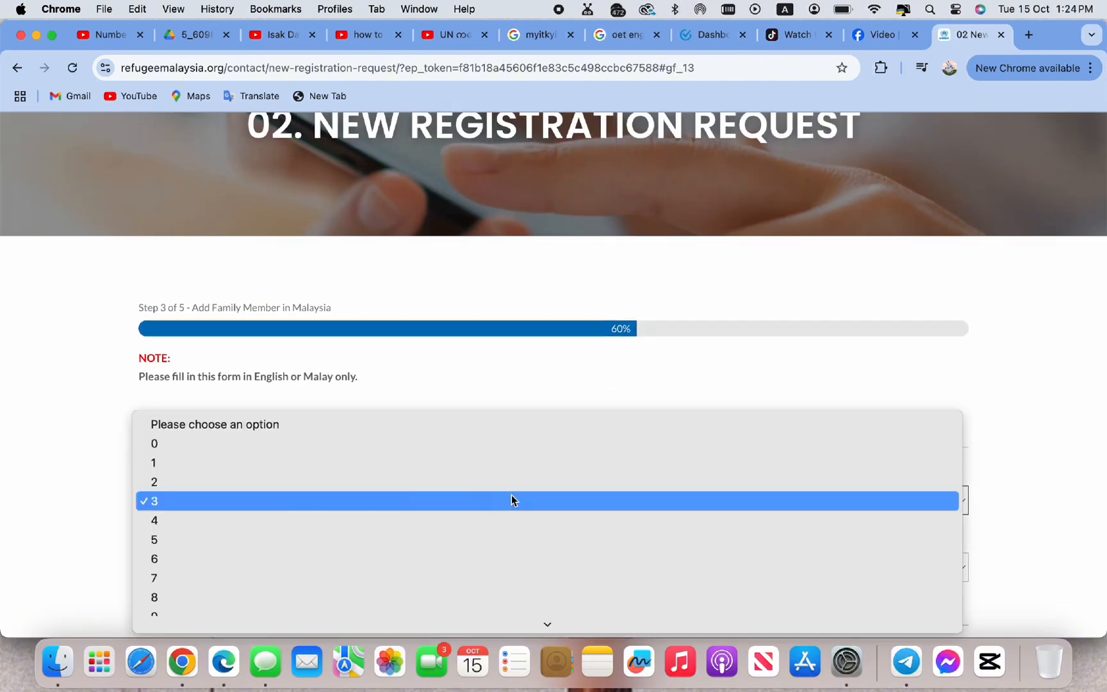
{"action": "left_click", "coordinate": [488, 443]}
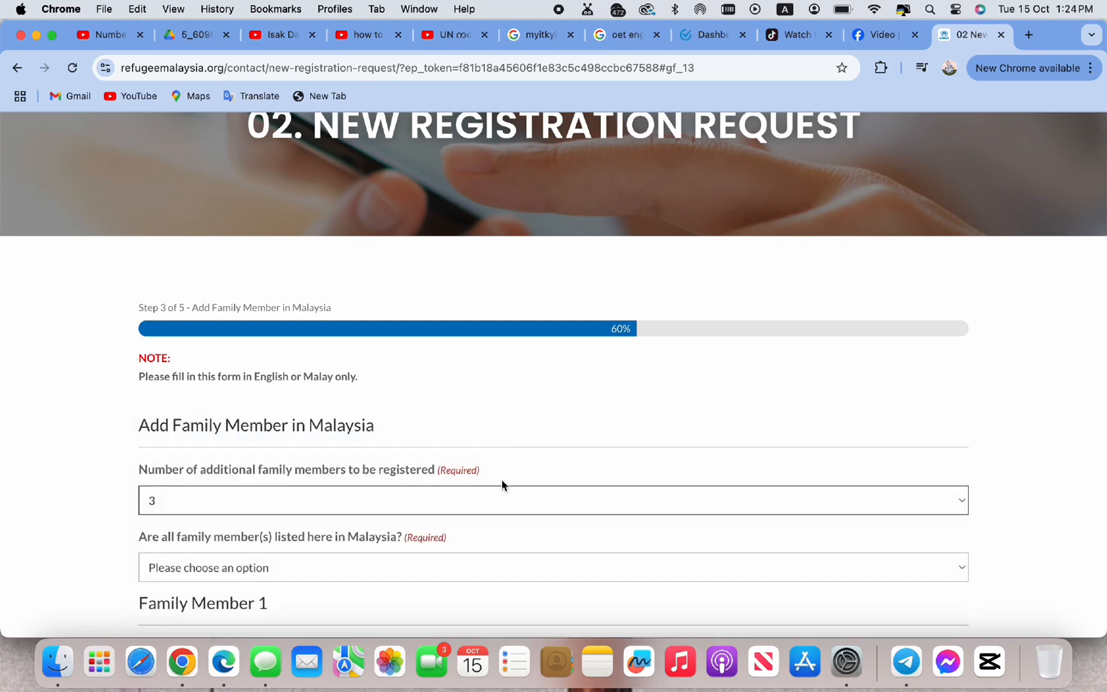
{"action": "scroll", "coordinate": [502, 484], "scroll_direction": "down", "scroll_amount": 4}
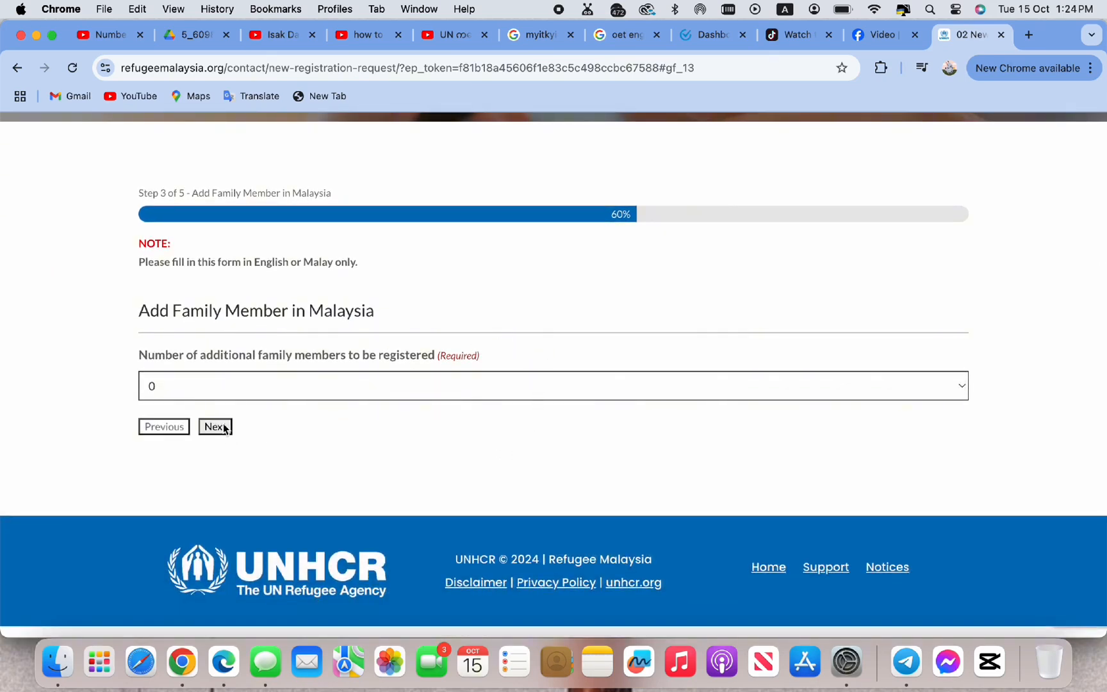
{"action": "left_click", "coordinate": [222, 426]}
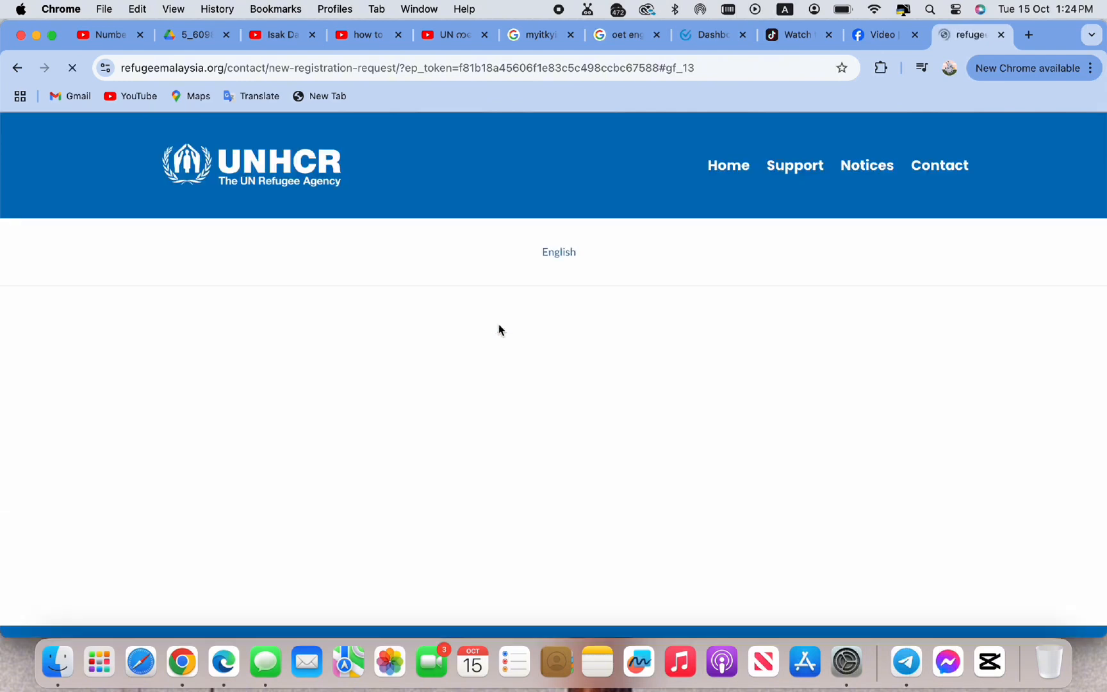
Scroll through the Review and Consent summary to check all entered details
{"action": "scroll", "coordinate": [499, 327], "scroll_direction": "down", "scroll_amount": 7}
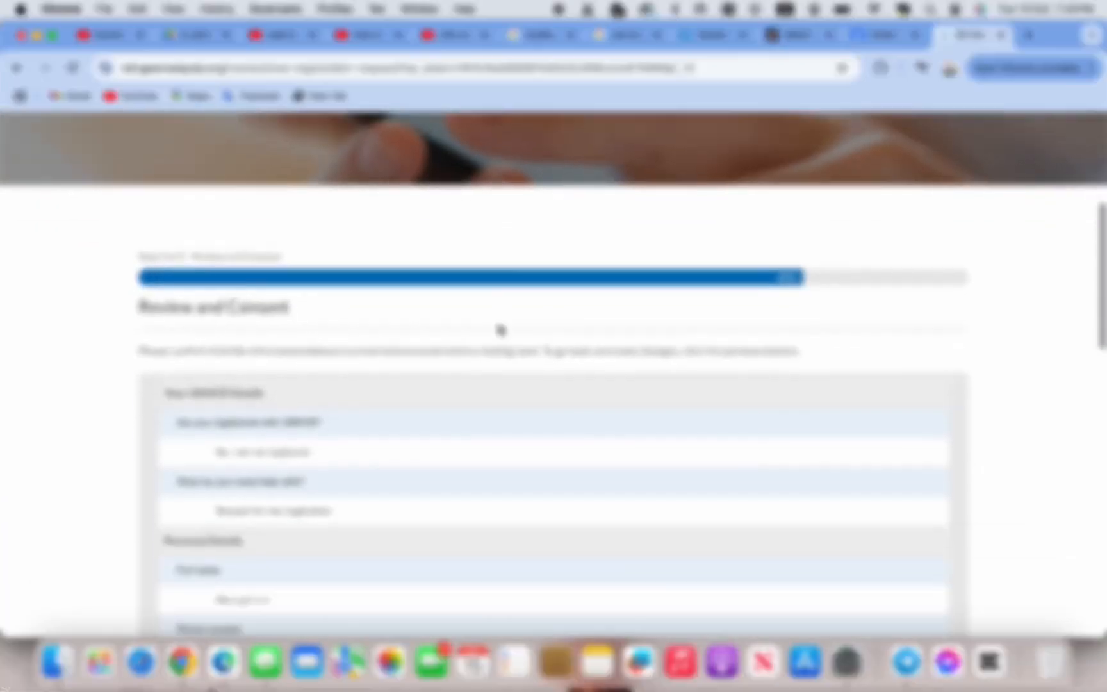
{"action": "scroll", "coordinate": [506, 289], "scroll_direction": "up", "scroll_amount": 1}
{"action": "scroll", "coordinate": [526, 215], "scroll_direction": "up", "scroll_amount": 1}
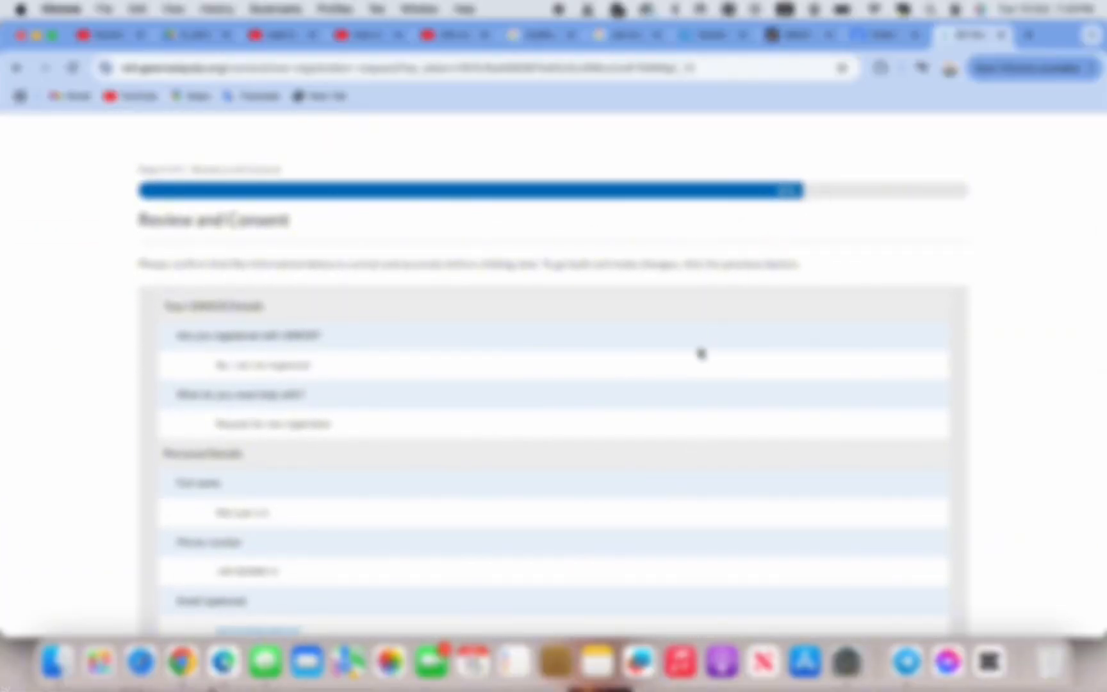
{"action": "scroll", "coordinate": [664, 427], "scroll_direction": "down", "scroll_amount": 3}
{"action": "scroll", "coordinate": [664, 427], "scroll_direction": "down", "scroll_amount": 3}
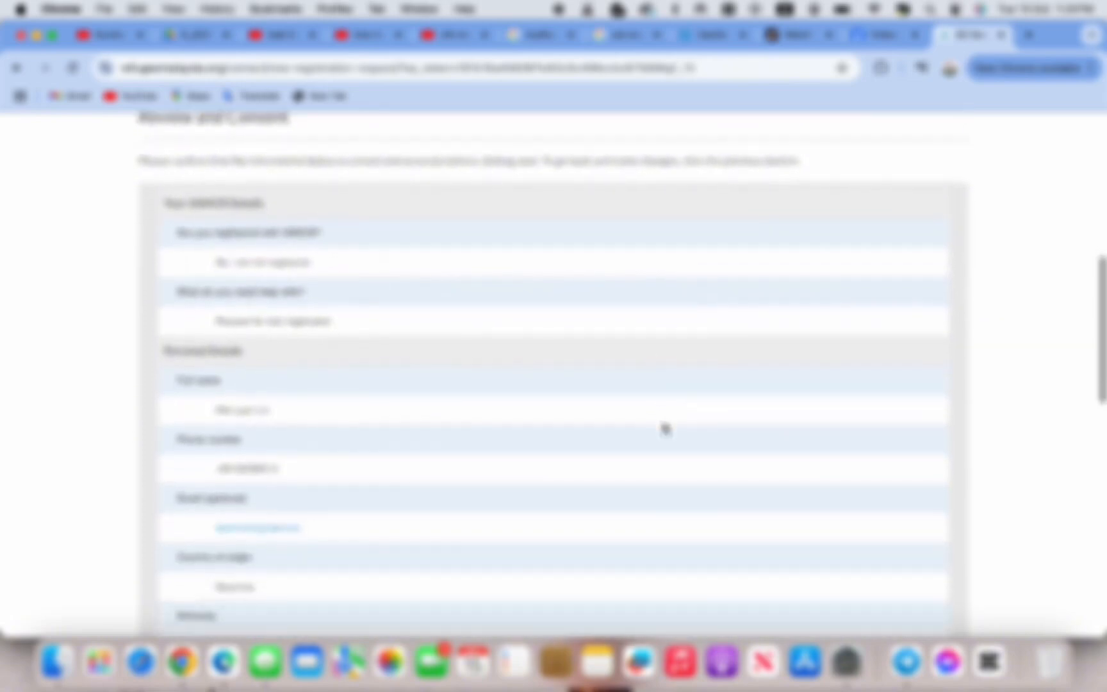
{"action": "scroll", "coordinate": [663, 427], "scroll_direction": "up", "scroll_amount": 1}
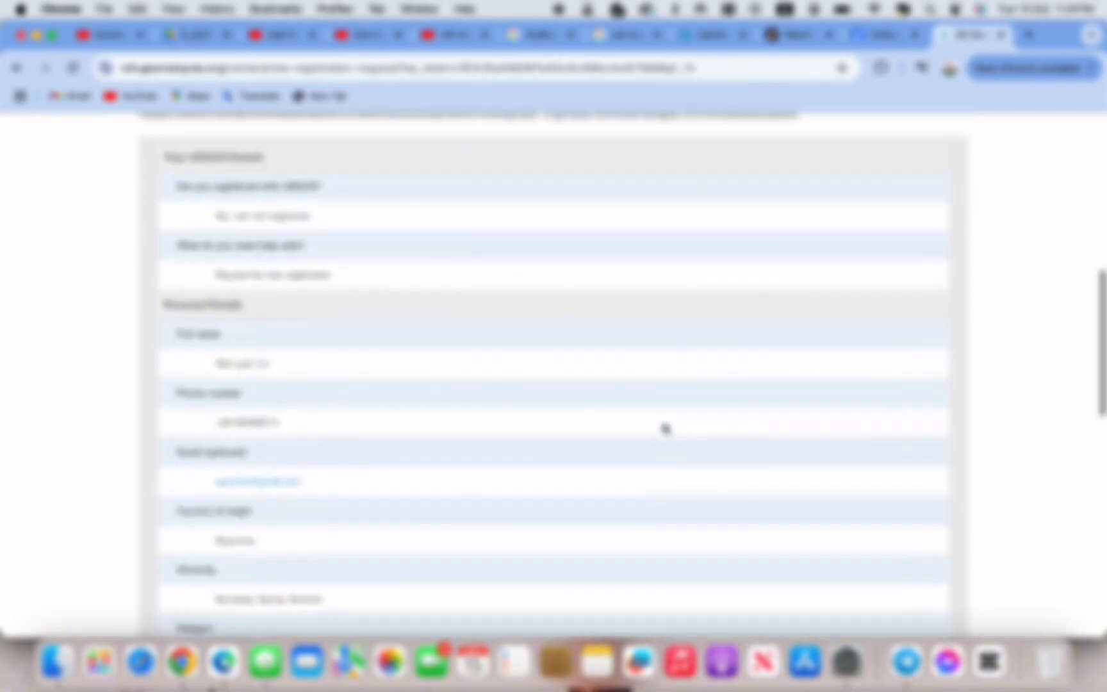
{"action": "scroll", "coordinate": [664, 427], "scroll_direction": "down", "scroll_amount": 1}
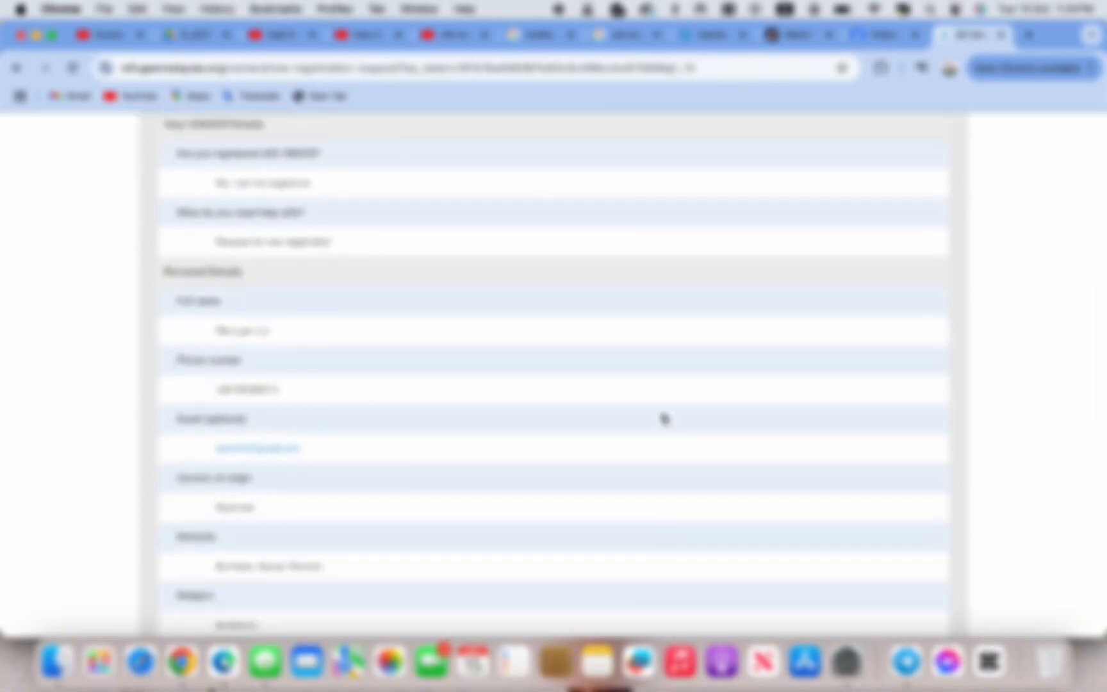
{"action": "scroll", "coordinate": [663, 418], "scroll_direction": "down", "scroll_amount": 10}
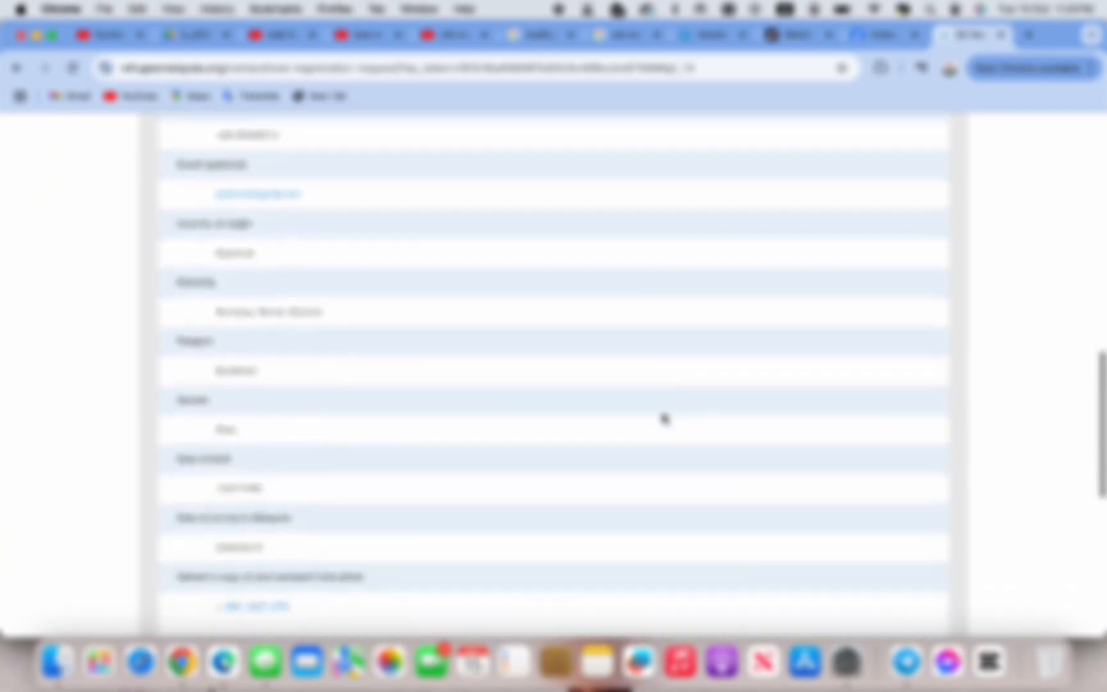
{"action": "scroll", "coordinate": [664, 418], "scroll_direction": "down", "scroll_amount": 7}
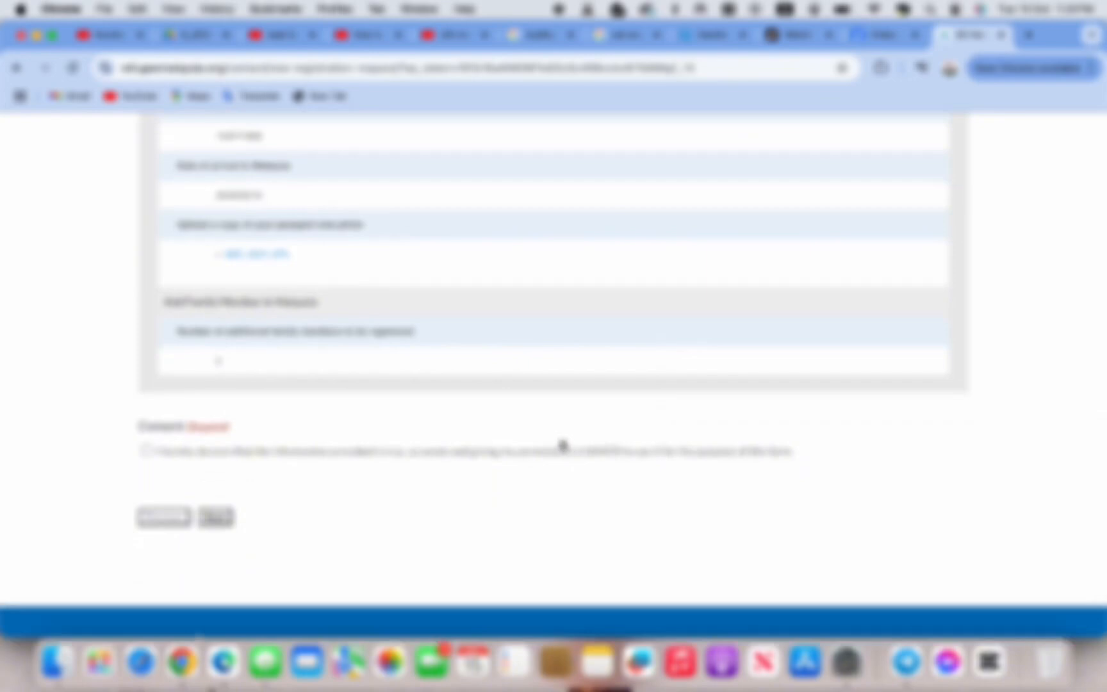
{"action": "scroll", "coordinate": [560, 335], "scroll_direction": "up", "scroll_amount": 20}
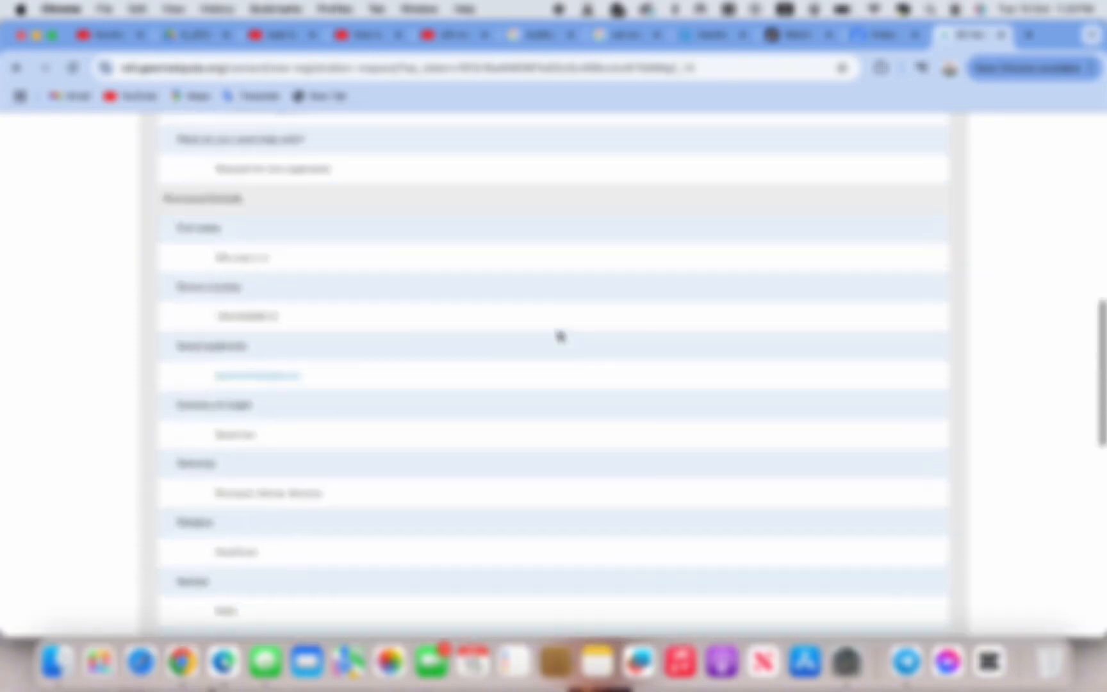
{"action": "scroll", "coordinate": [560, 336], "scroll_direction": "down", "scroll_amount": 2}
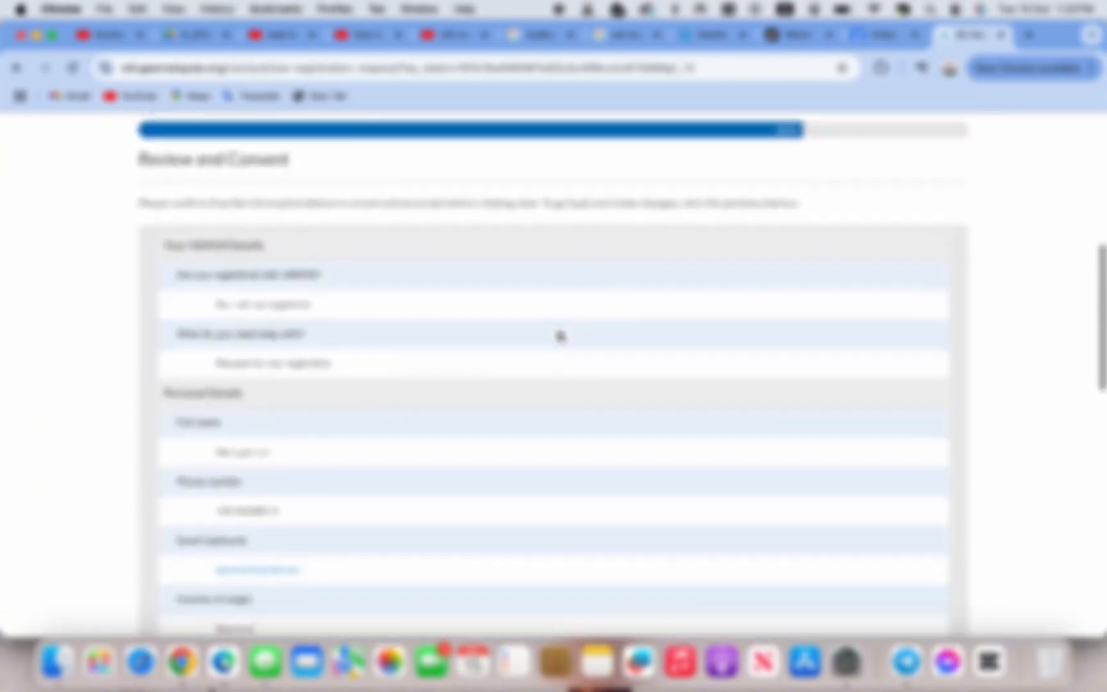
{"action": "scroll", "coordinate": [525, 546], "scroll_direction": "down", "scroll_amount": 18}
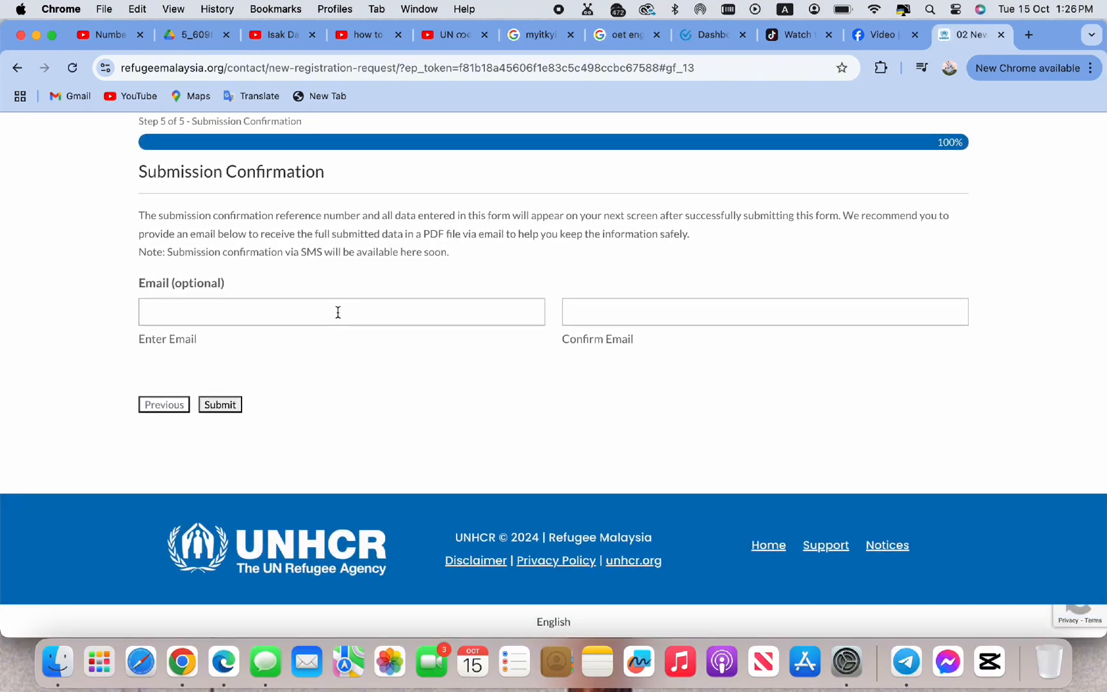
Enter the applicant's email address on the Submission Confirmation step and submit the form
{"action": "left_click", "coordinate": [338, 312]}
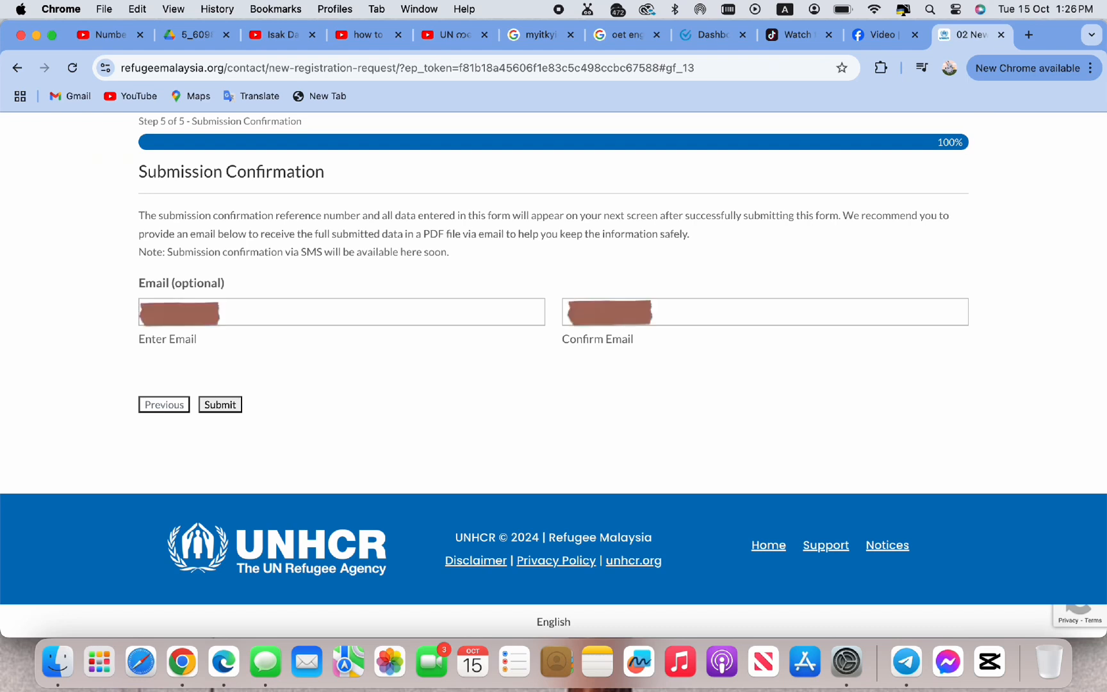
Scroll through the submission-successful summary to review the submitted details
{"action": "scroll", "coordinate": [228, 409], "scroll_direction": "down", "scroll_amount": 7}
{"action": "scroll", "coordinate": [228, 408], "scroll_direction": "up", "scroll_amount": 7}
{"action": "scroll", "coordinate": [358, 380], "scroll_direction": "down", "scroll_amount": 7}
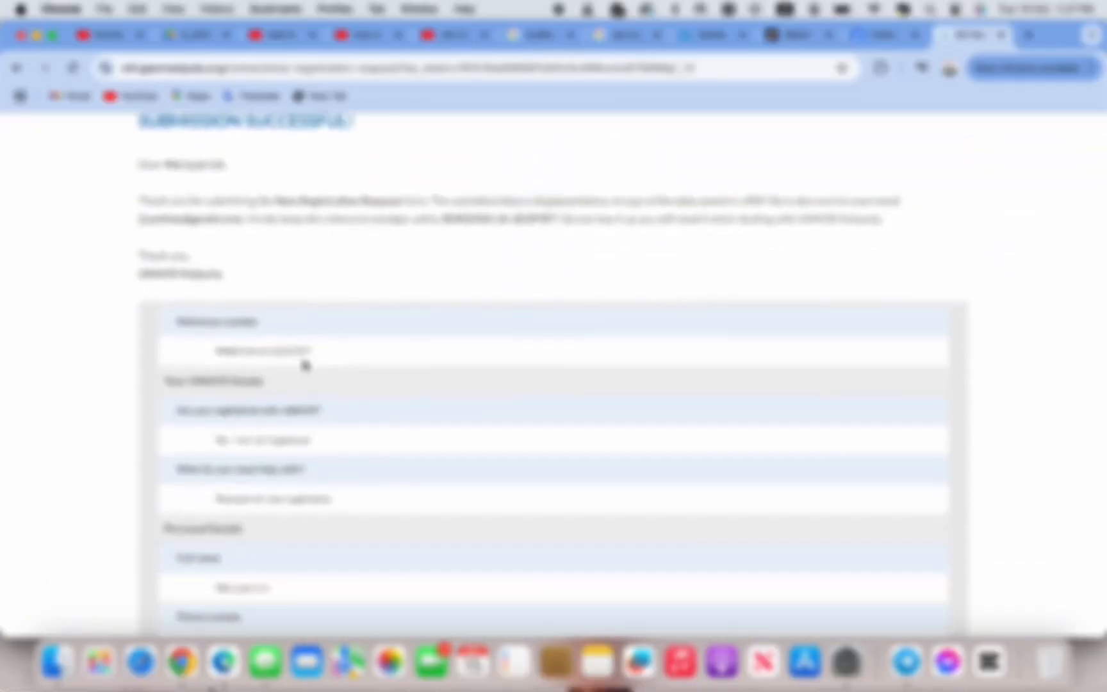
{"action": "scroll", "coordinate": [356, 386], "scroll_direction": "down", "scroll_amount": 3}
{"action": "scroll", "coordinate": [356, 389], "scroll_direction": "down", "scroll_amount": 2}
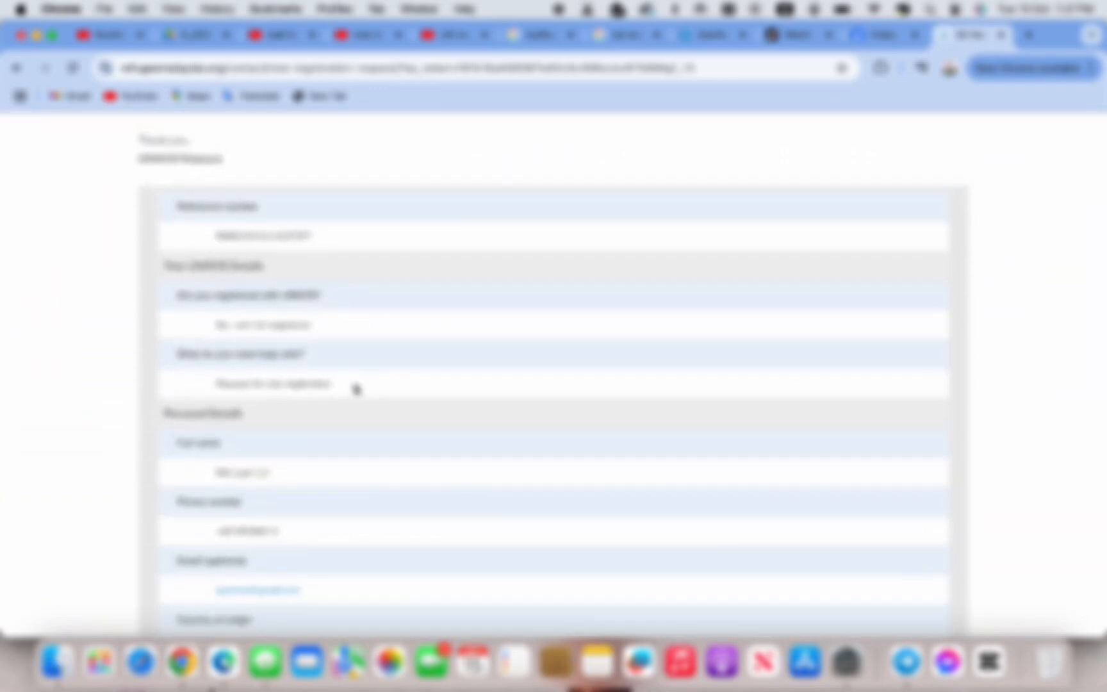
Capture a screenshot of the summary page with Cmd+Shift+5 using an adjusted capture area
{"action": "key", "text": "super+shift+5"}
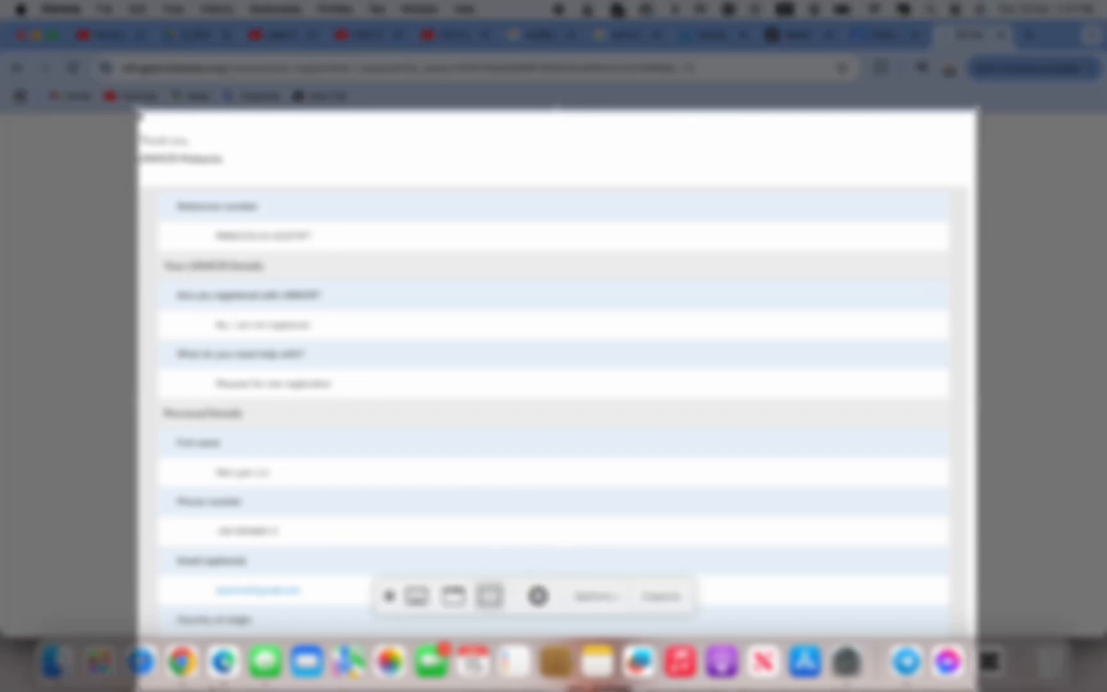
{"action": "left_click_drag", "start_coordinate": [139, 113], "coordinate": [134, 112]}
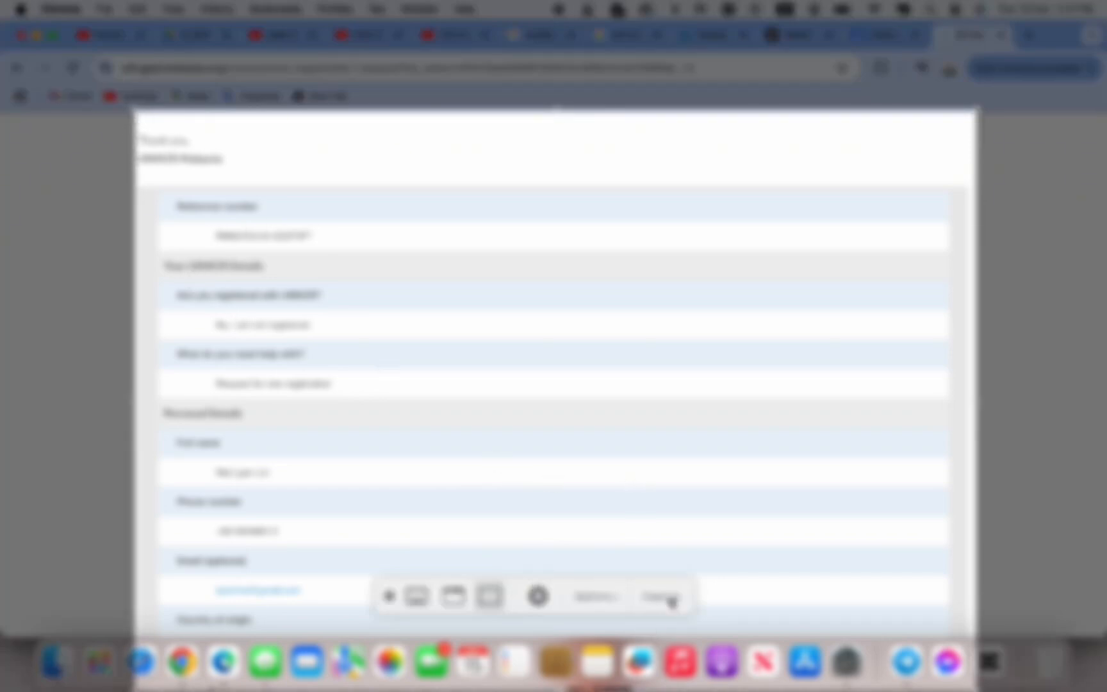
{"action": "left_click", "coordinate": [670, 600]}
{"action": "scroll", "coordinate": [685, 494], "scroll_direction": "down", "scroll_amount": 2}
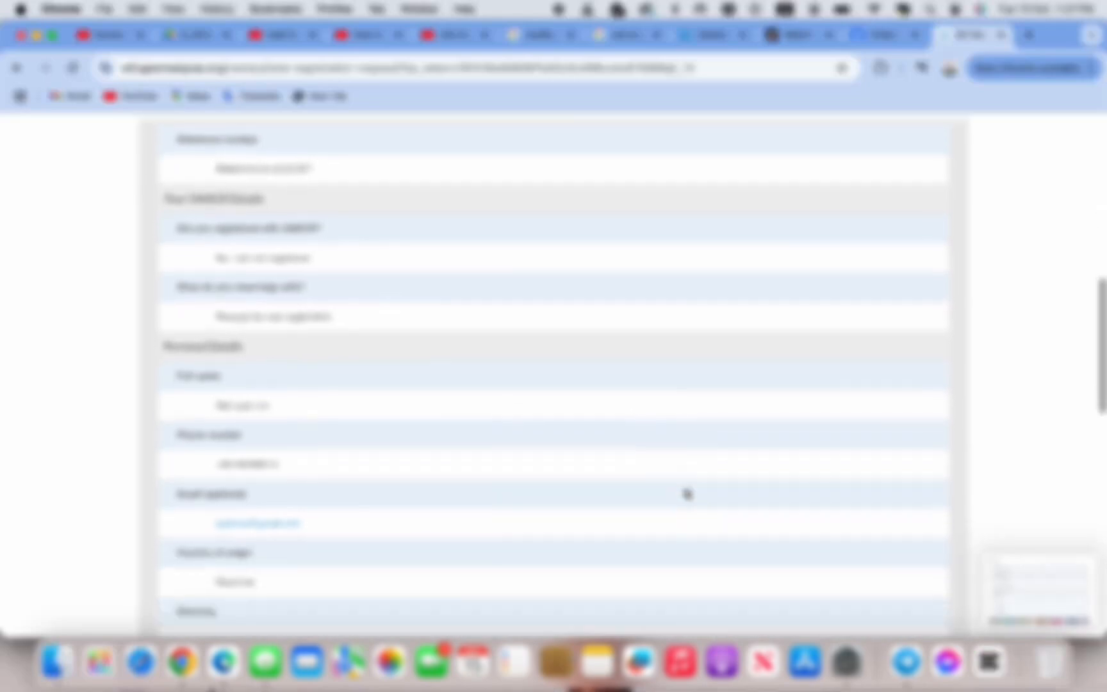
{"action": "scroll", "coordinate": [687, 493], "scroll_direction": "down", "scroll_amount": 10}
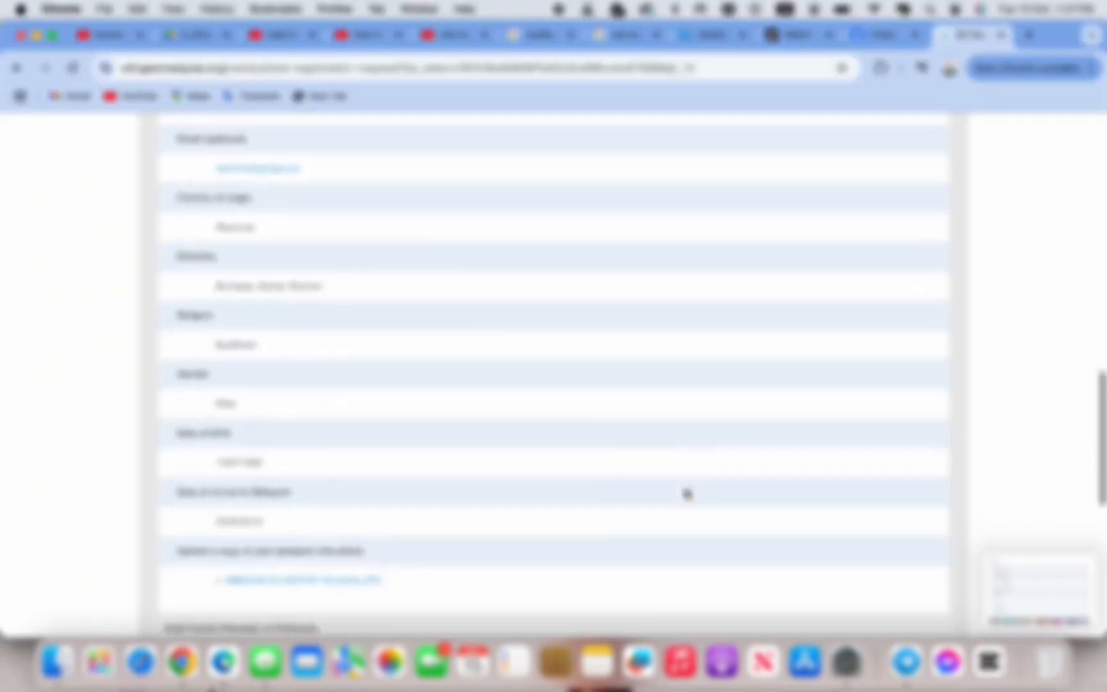
{"action": "scroll", "coordinate": [686, 493], "scroll_direction": "down", "scroll_amount": 2}
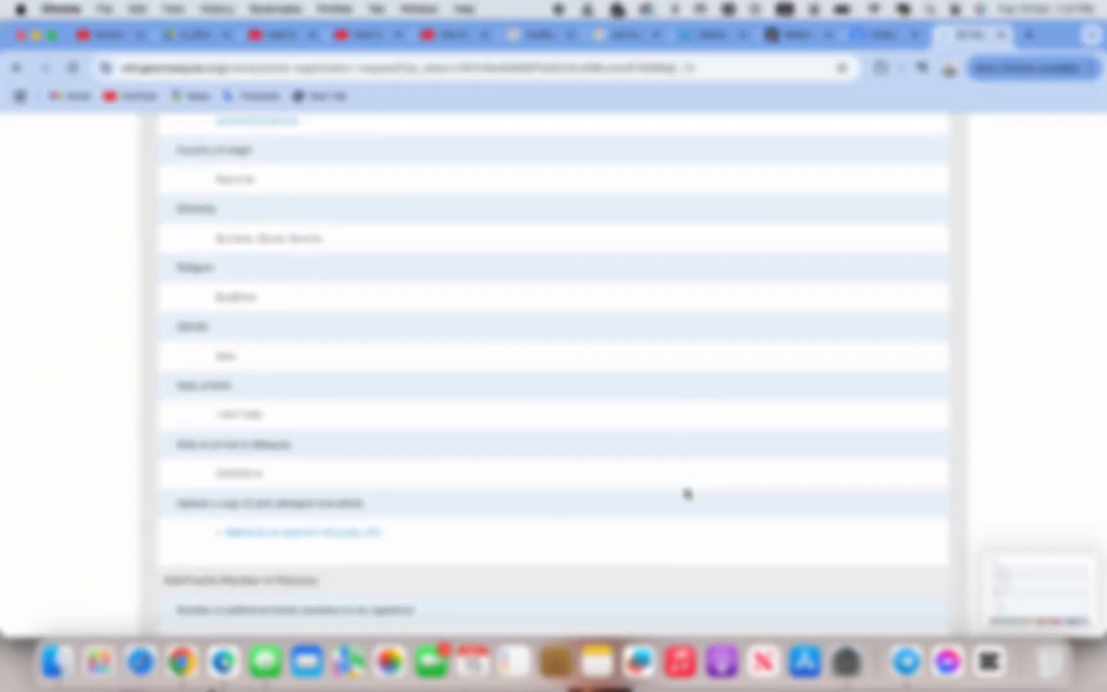